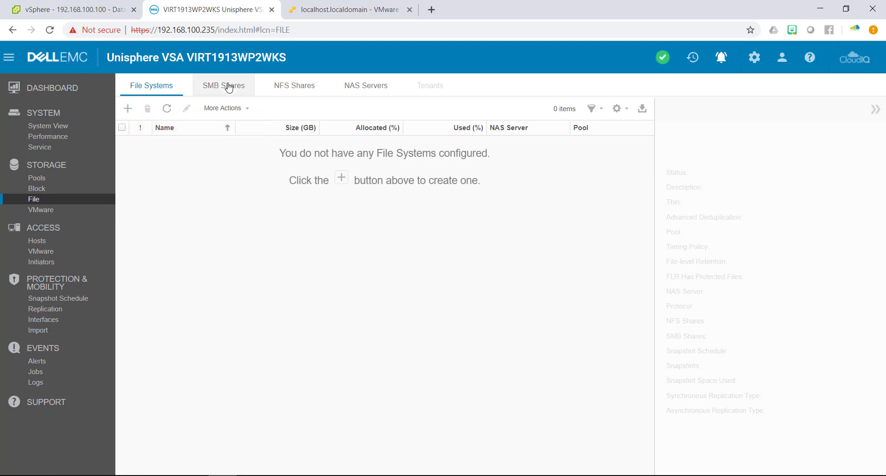
Check the empty SMB and NFS share lists, dismiss the red NFS warning, and open NAS Servers.
left_click(230, 87)
left_click(297, 86)
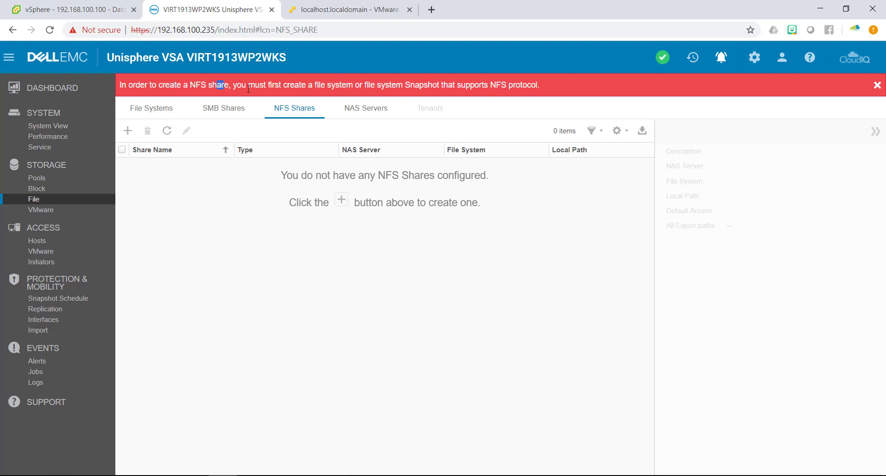
left_click_drag(223, 85, 119, 85)
left_click(488, 85)
left_click(878, 86)
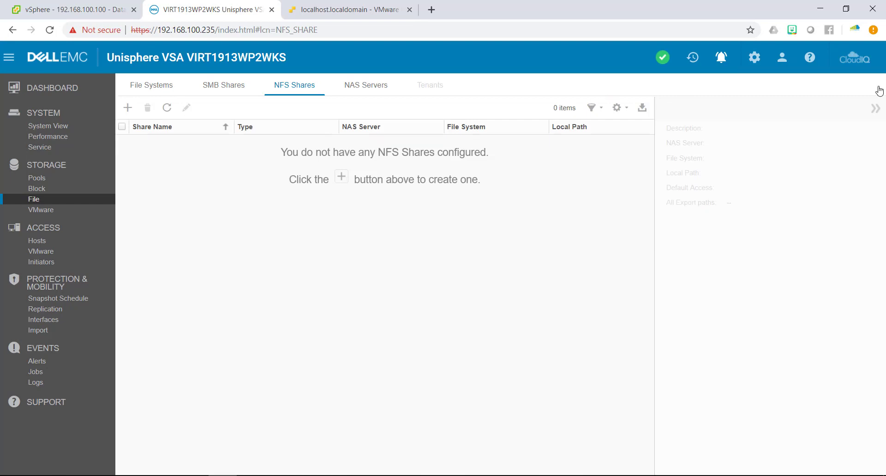
left_click(364, 92)
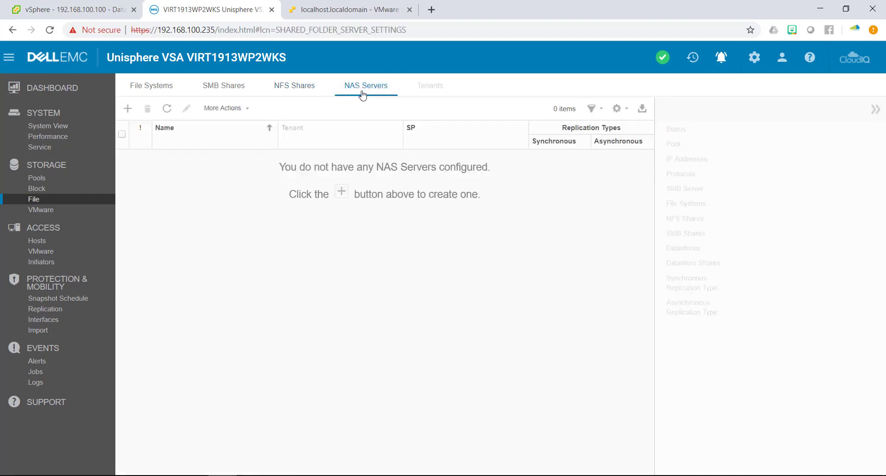
Start a new NAS server named NAS on Pool1 with storage processor SP A.
left_click(127, 109)
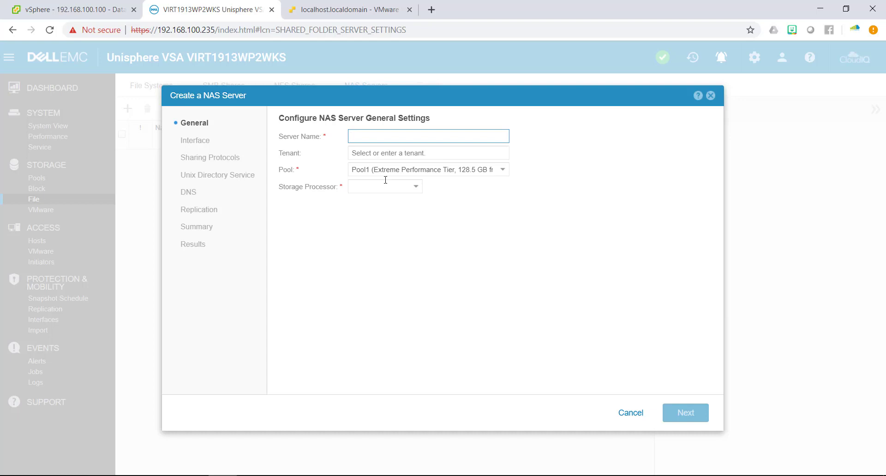
type("NAS1")
key("BackSpace")
left_click(389, 170)
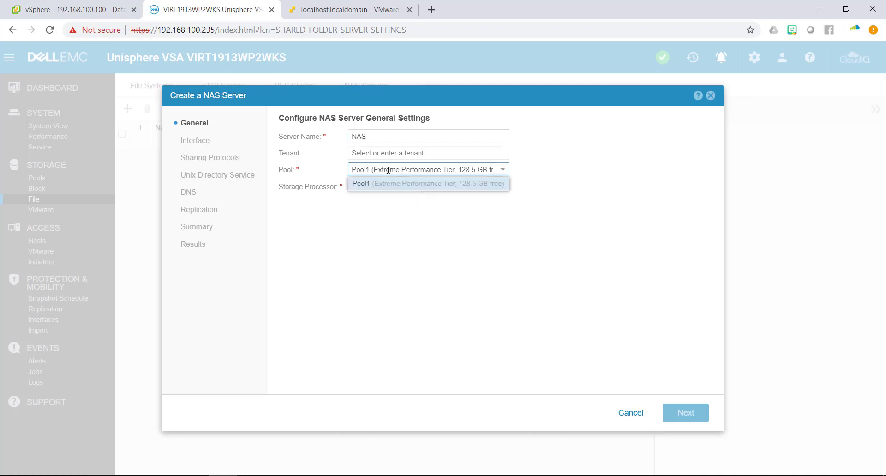
left_click(388, 170)
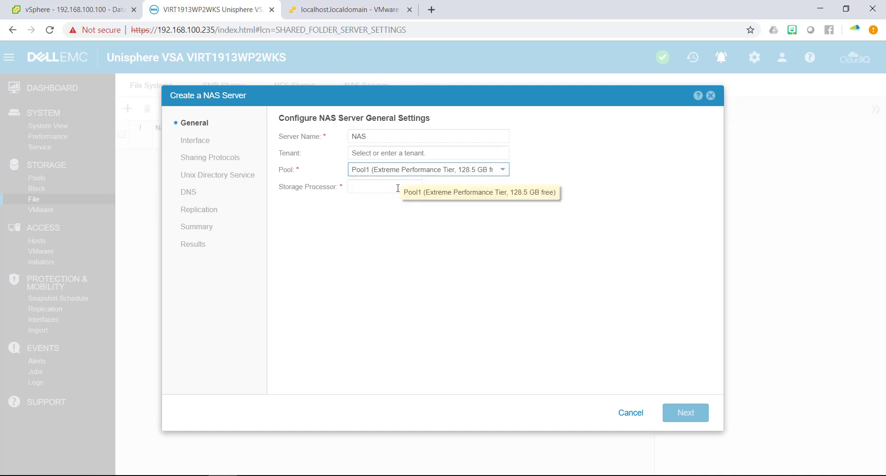
left_click(396, 187)
left_click(373, 202)
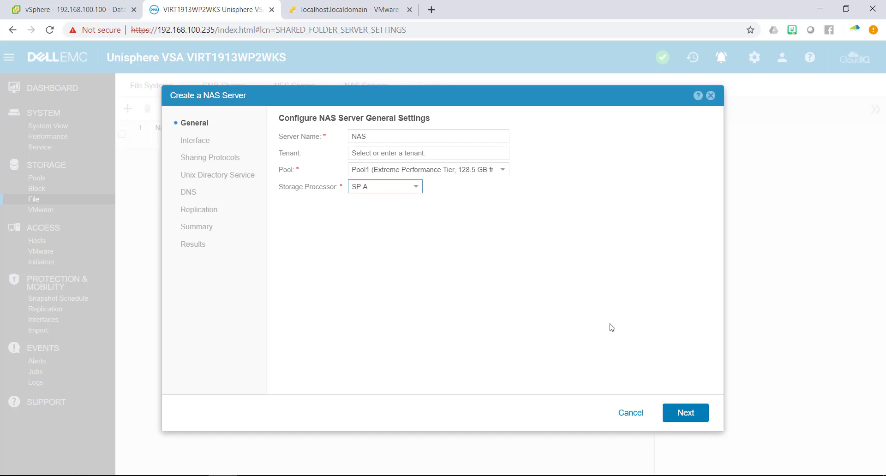
left_click(670, 423)
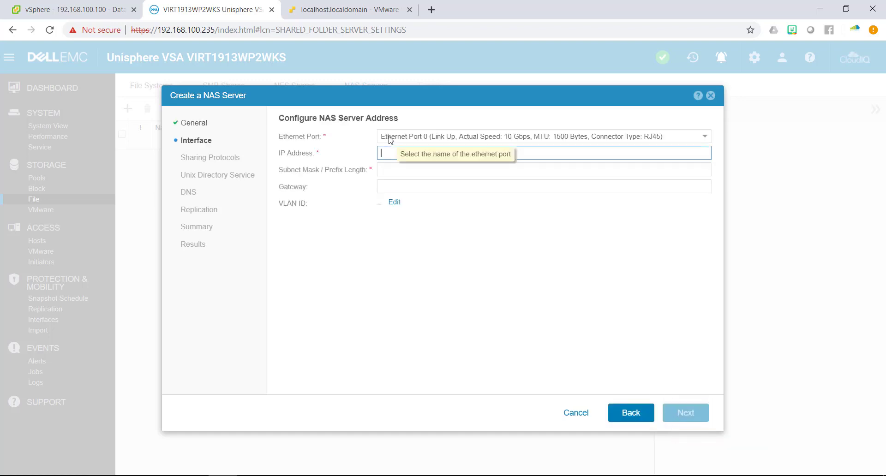
Select Ethernet Port 1 for the NAS server interface.
left_click(390, 137)
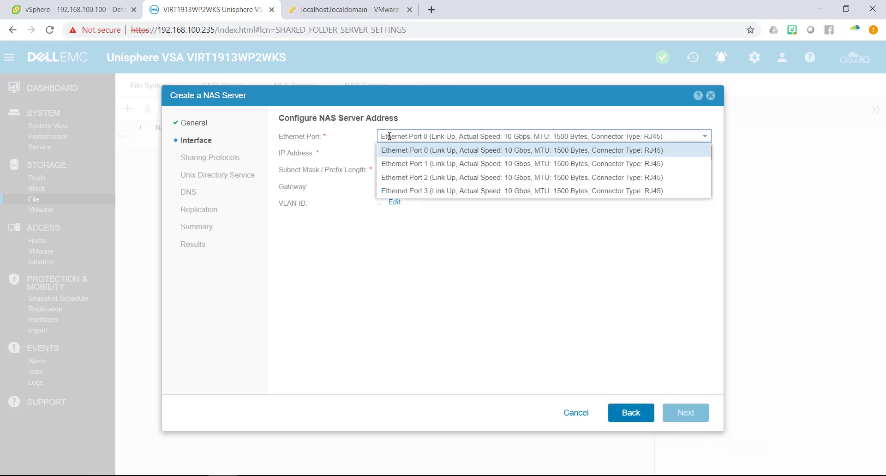
left_click(398, 167)
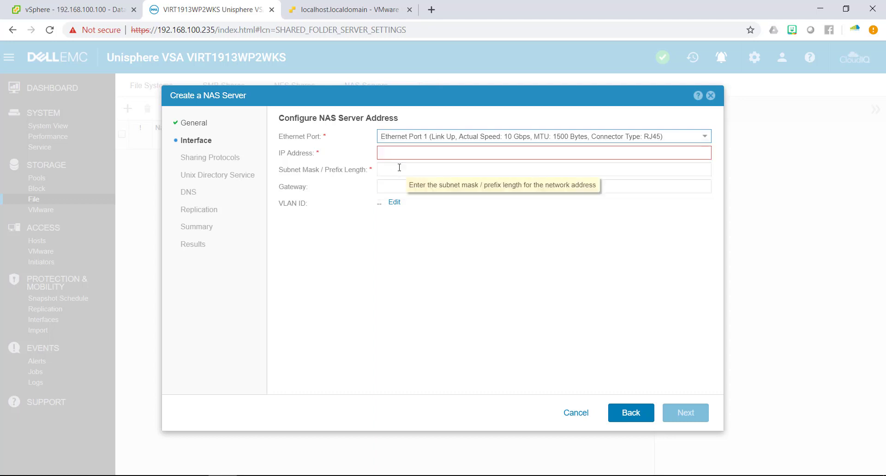
left_click(412, 133)
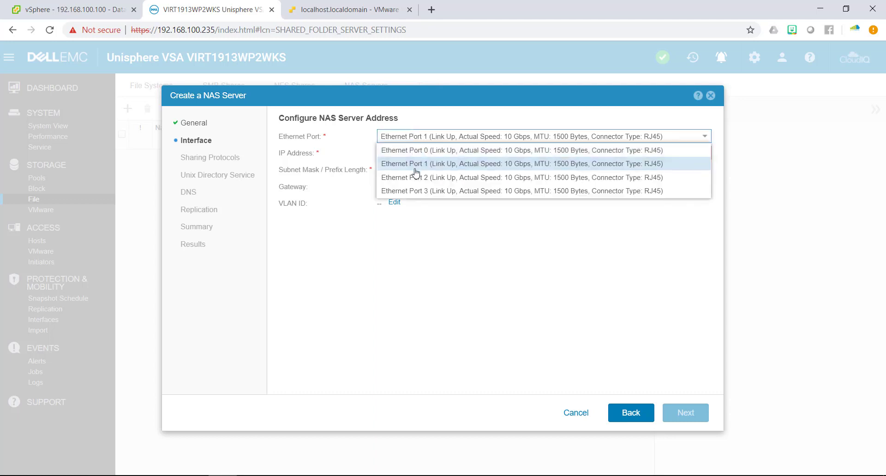
left_click(417, 172)
left_click(411, 152)
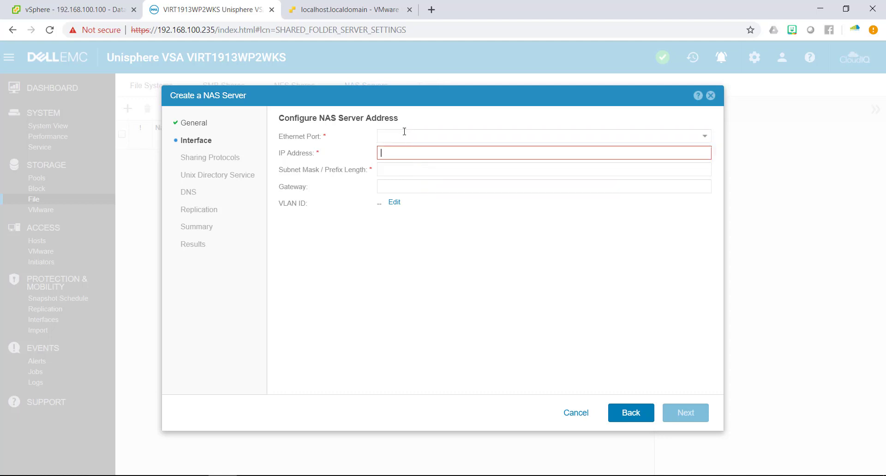
left_click(406, 135)
left_click(415, 160)
Enter IP 192.168.100.237, subnet mask 255.255.255.0 and gateway 192.168.100.1.
left_click(405, 154)
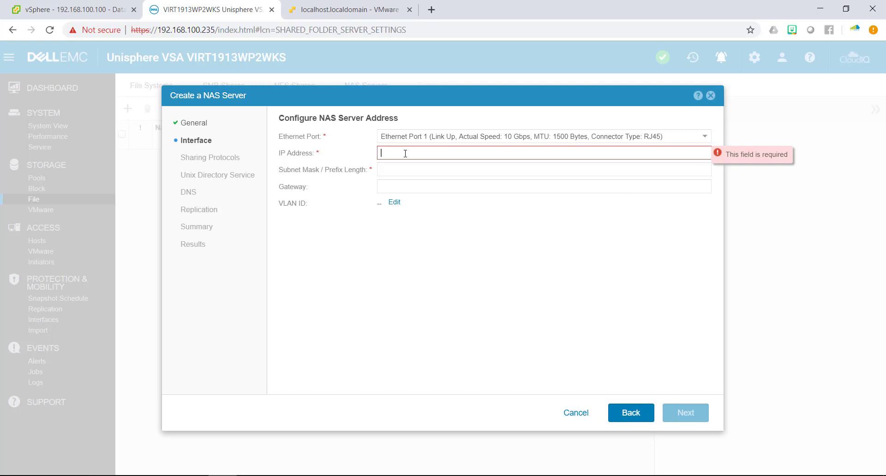
type("192.168.100.23")
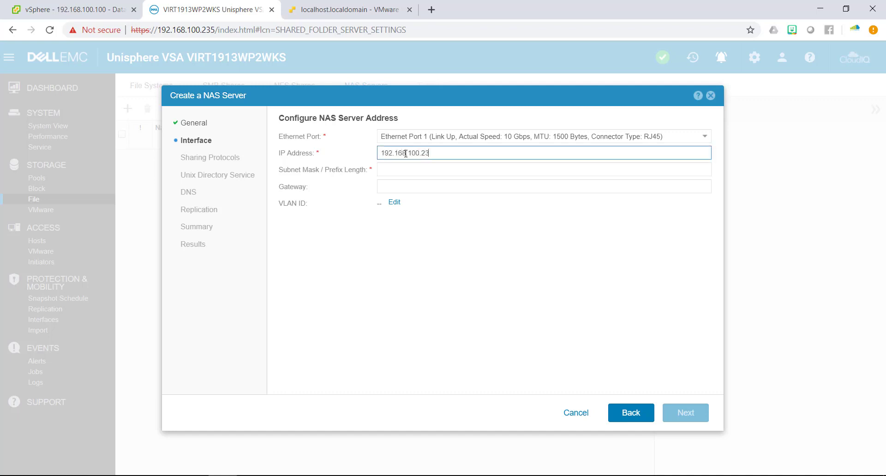
type("7")
key("Tab")
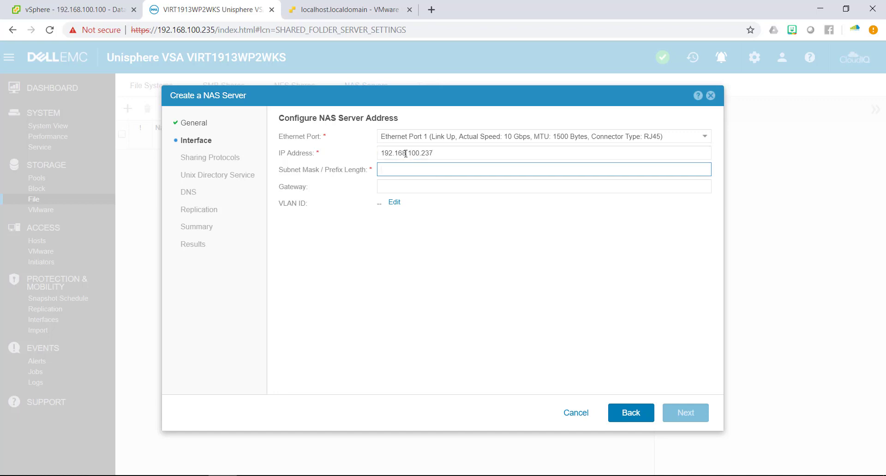
type("255.255.255.0")
key("Tab")
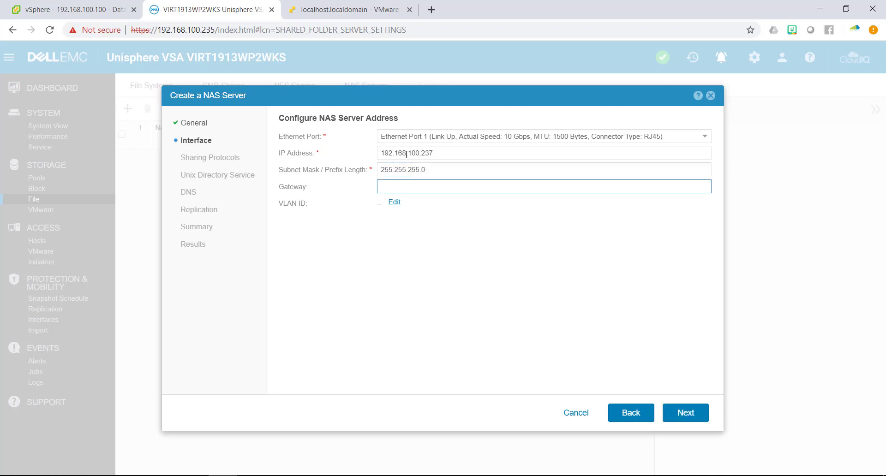
type("192.168.100.")
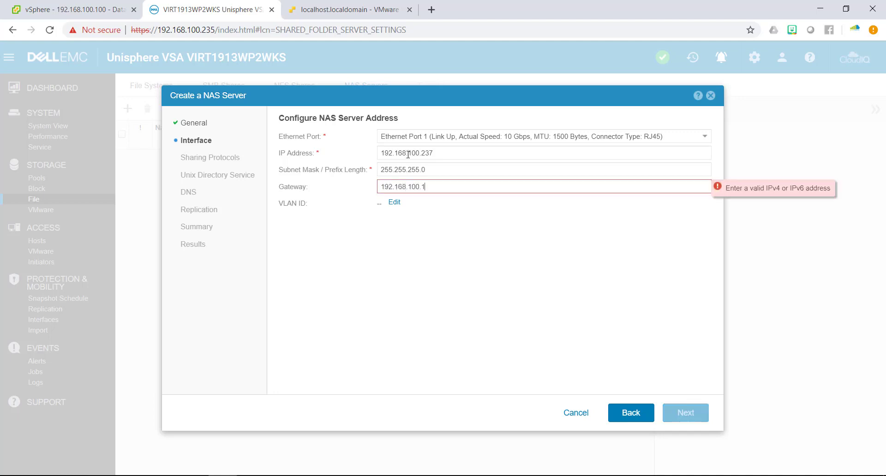
type("1")
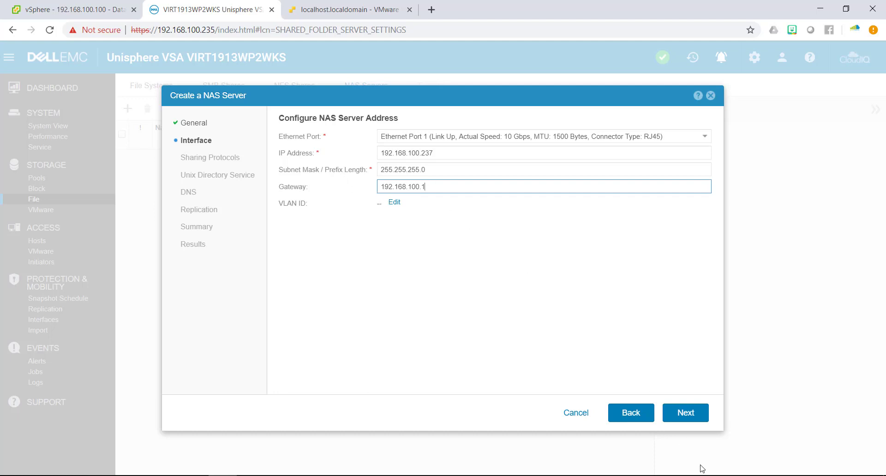
Enable NFSv4, NFSv3, Windows Shares (SMB, CIFS) and Multiprotocol for the NAS server.
left_click(686, 417)
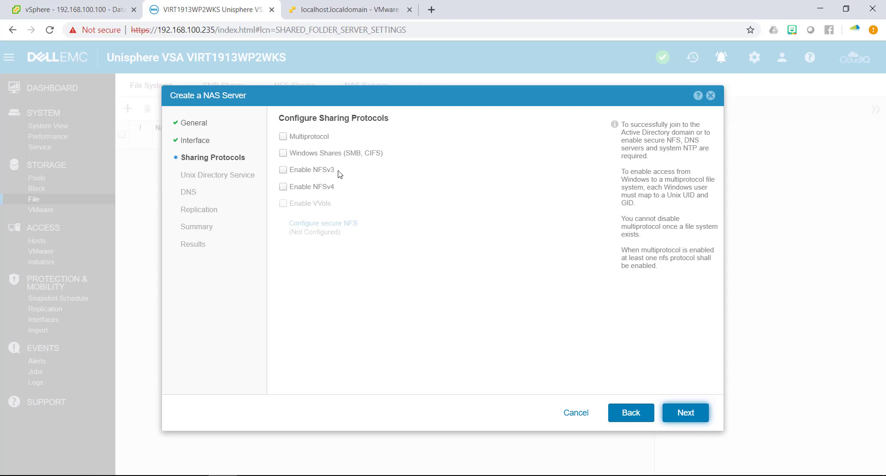
left_click(283, 187)
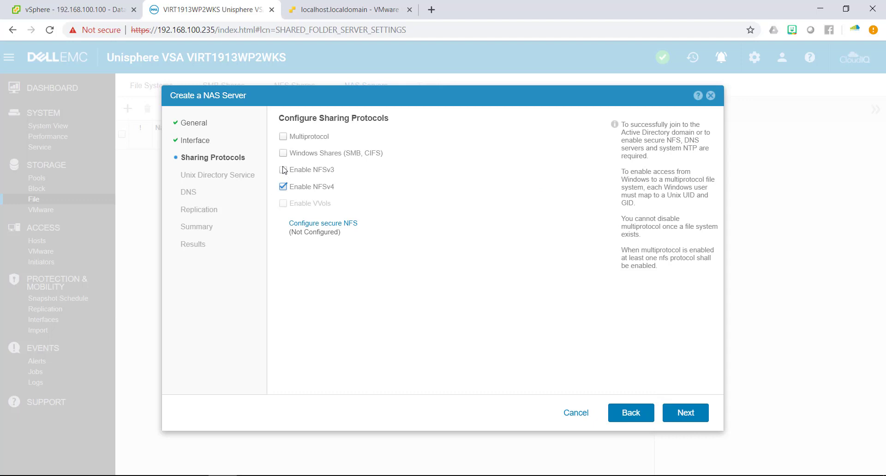
left_click(284, 170)
left_click(284, 153)
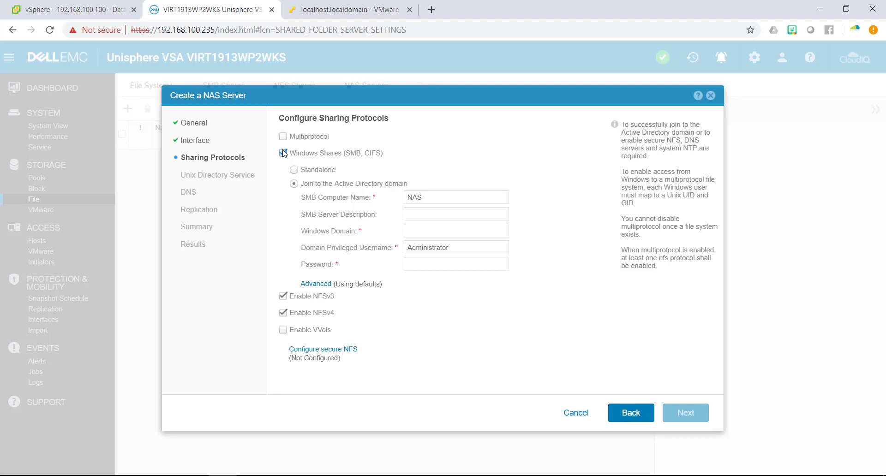
left_click(284, 138)
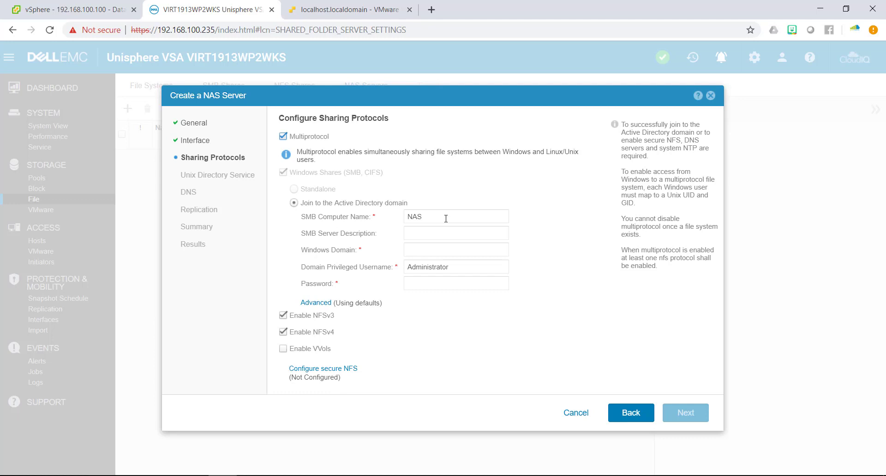
Join Windows domain vmman.lan as Administrator with the account password, then continue.
left_click(446, 218)
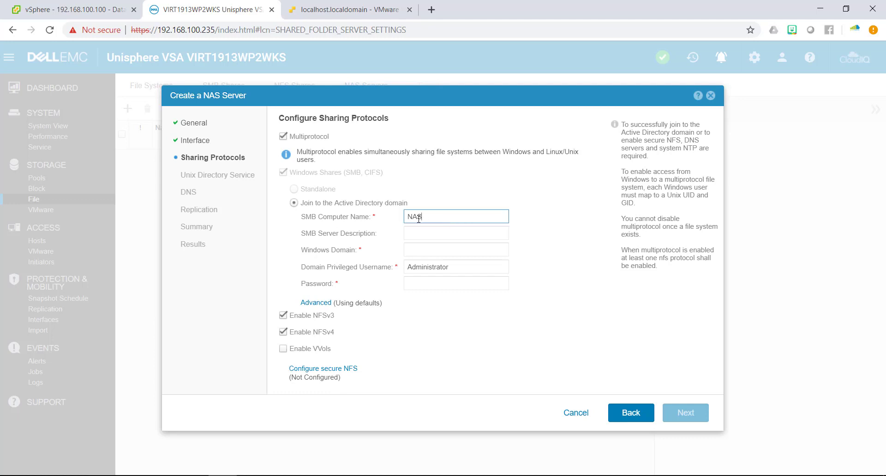
left_click(414, 250)
type("vmm")
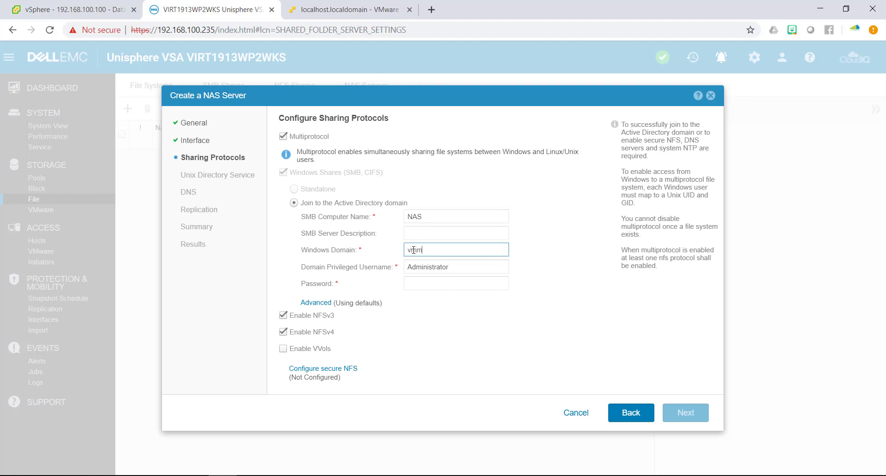
type("an.lan")
key("Tab")
key("Tab")
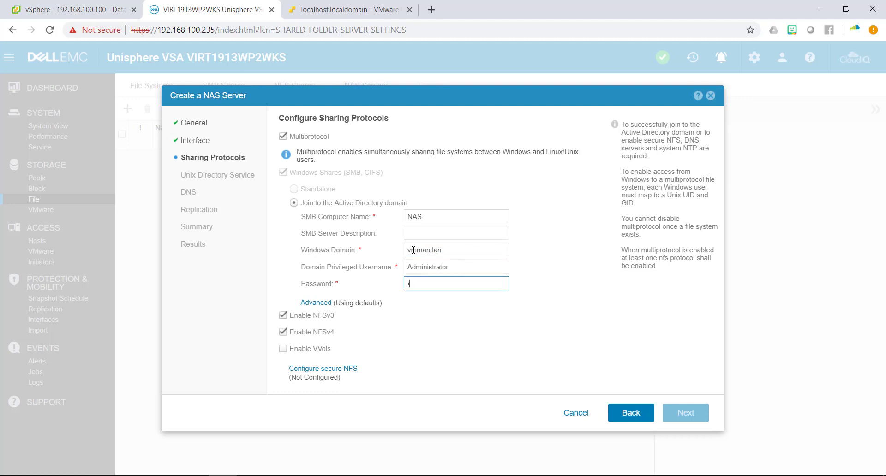
type("********")
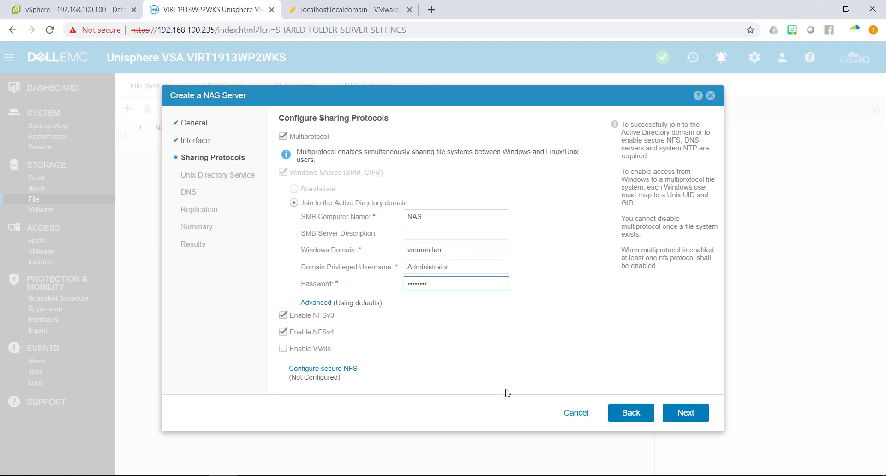
left_click(681, 412)
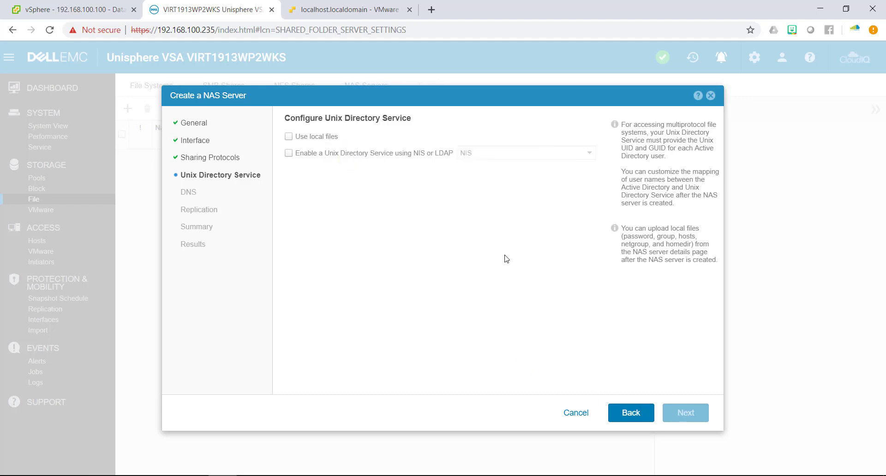
Leave Unix Directory Service off and advance past DNS and Replication to the Summary.
left_click(313, 154)
left_click(313, 154)
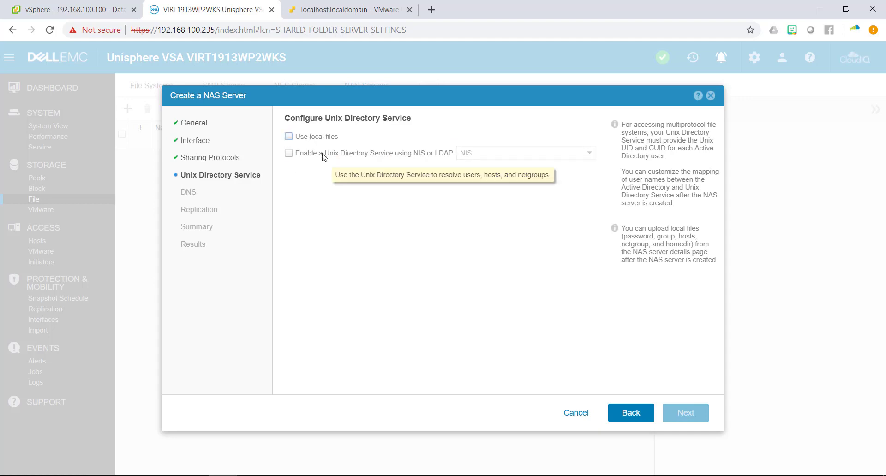
left_click(324, 155)
left_click(323, 156)
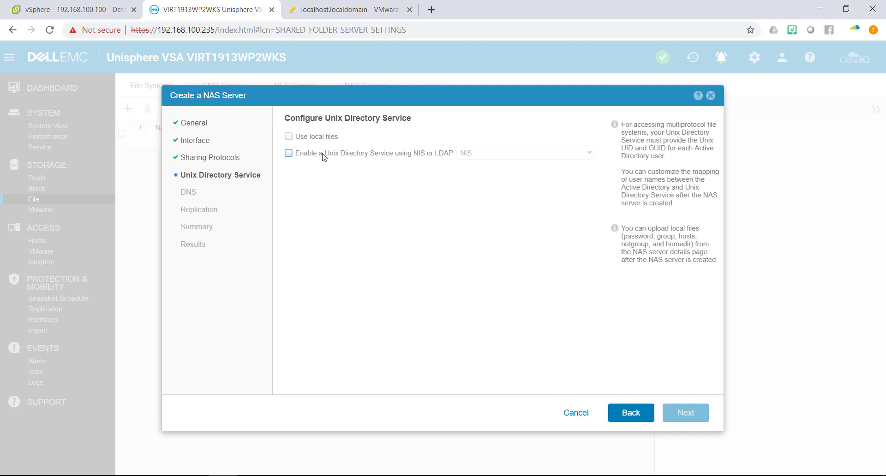
left_click(684, 413)
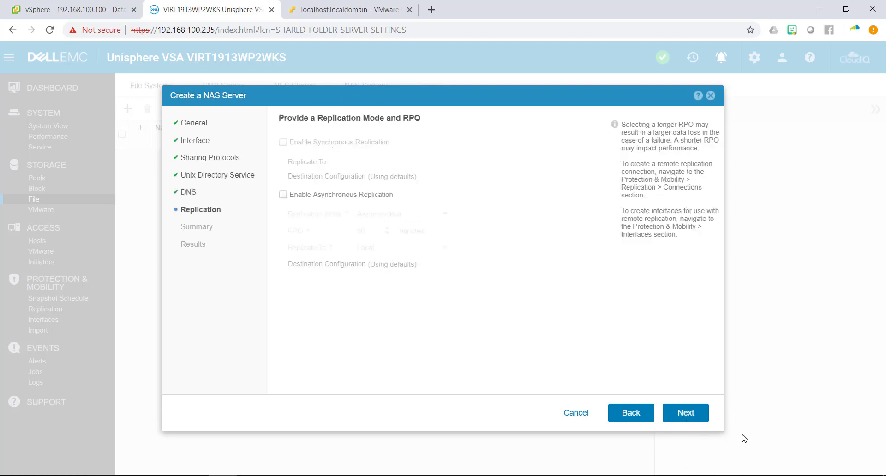
left_click(668, 413)
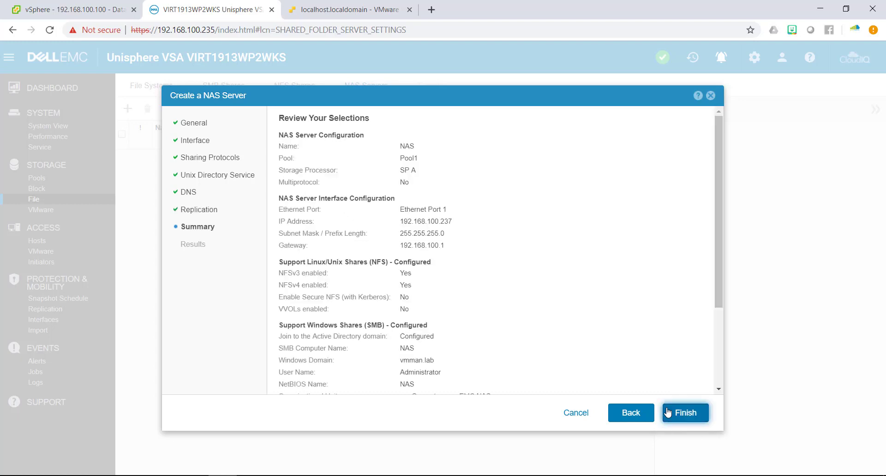
Finish creating NAS server NAS and close the results page.
left_click(668, 413)
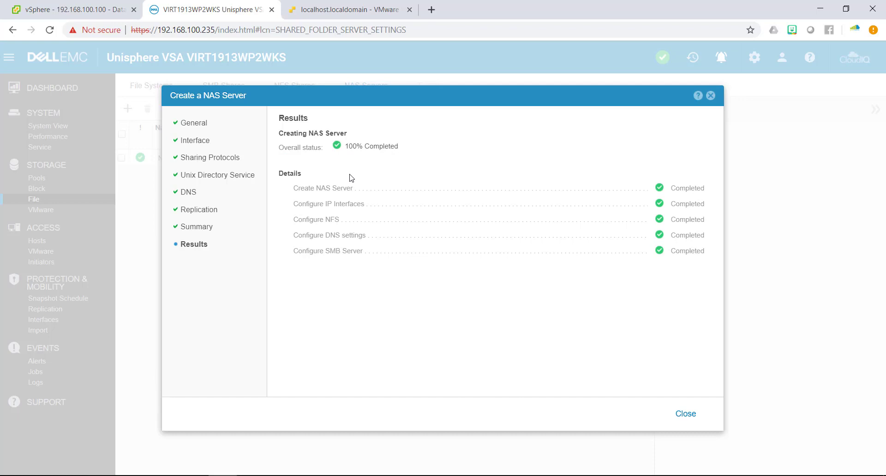
left_click(684, 420)
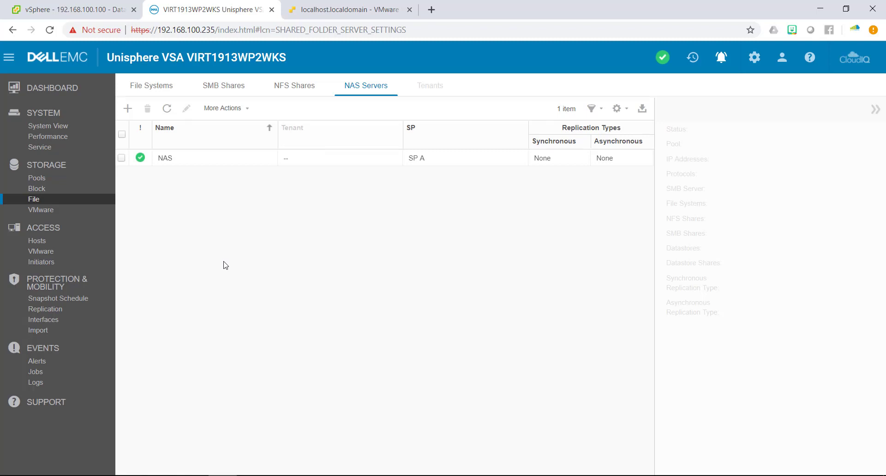
Review NAS server NAS's details and SMB server address, then show the File Systems list.
left_click(311, 162)
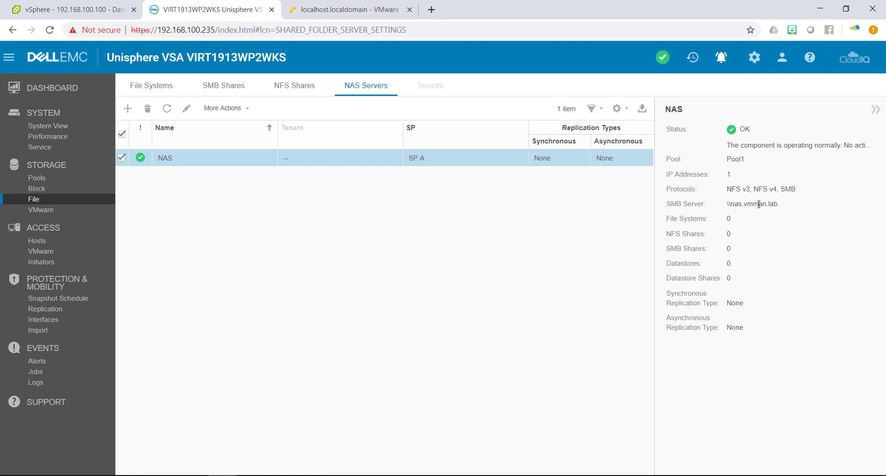
left_click_drag(728, 203, 799, 210)
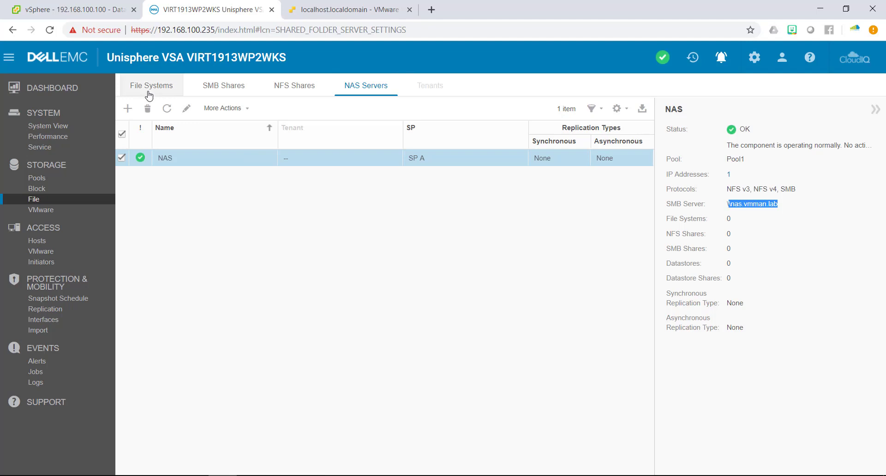
left_click(166, 90)
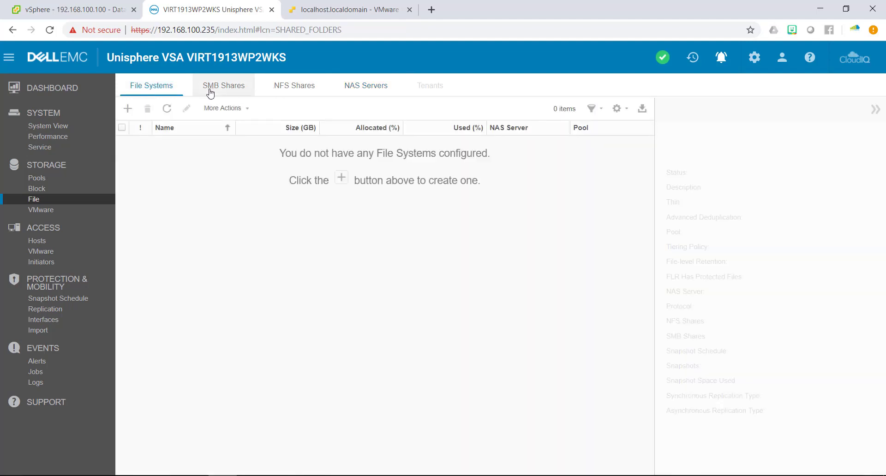
Start a new NFS file system named NFS1.
left_click(128, 109)
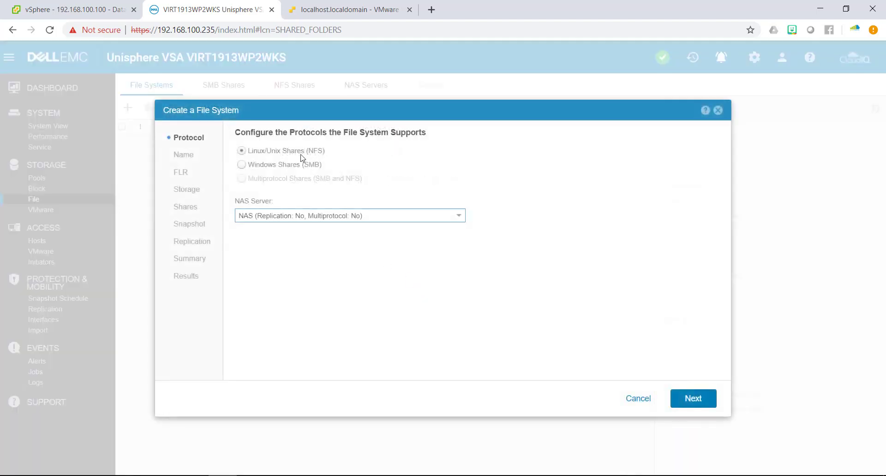
mouse_move(272, 184)
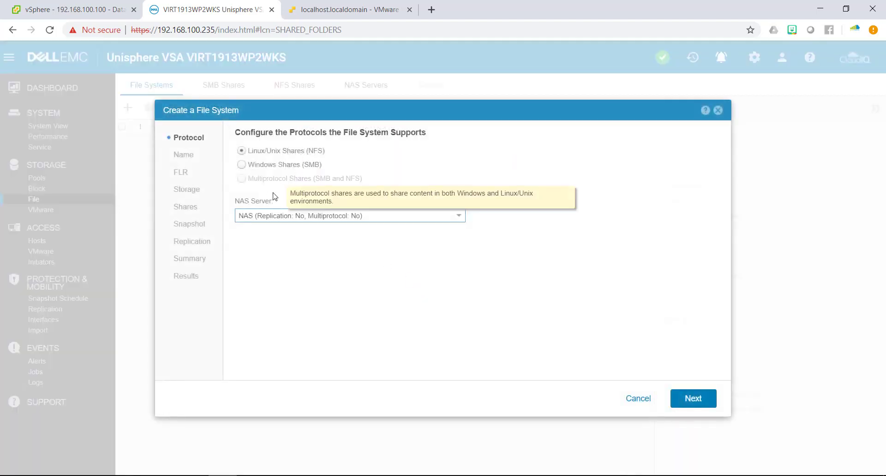
left_click(697, 404)
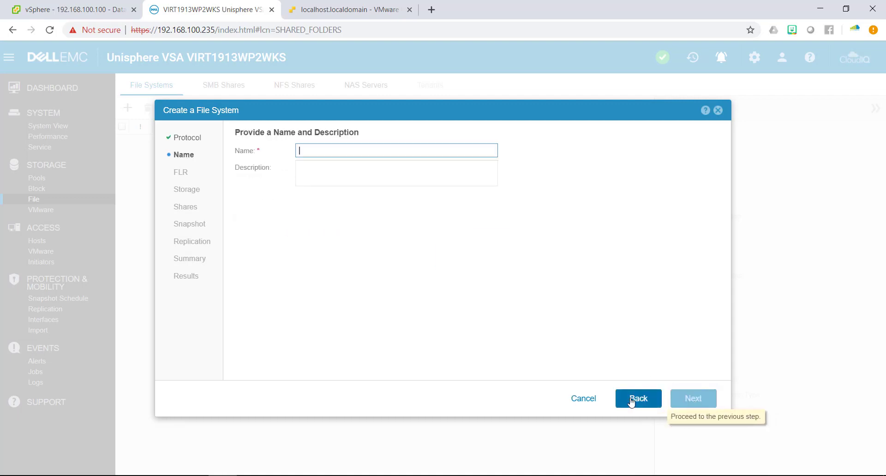
left_click(631, 400)
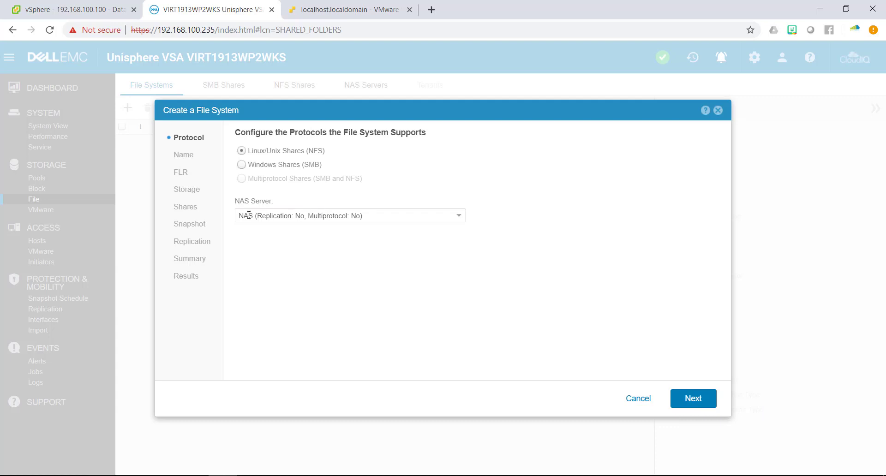
left_click(695, 400)
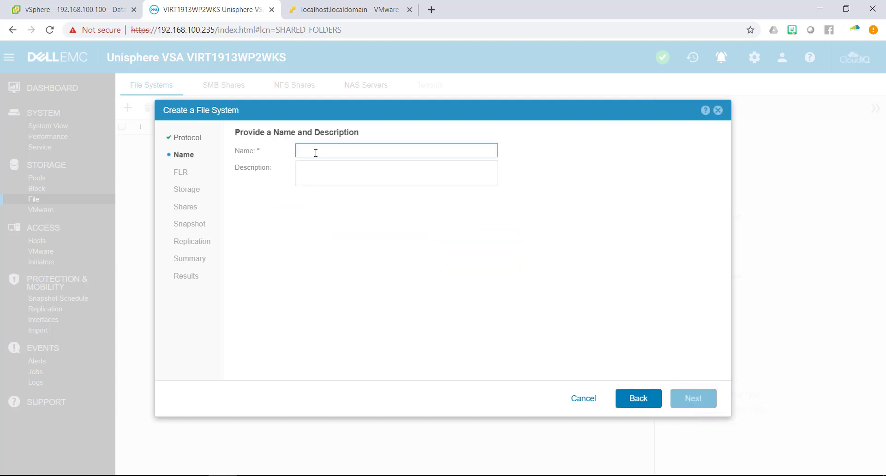
type("NFS1")
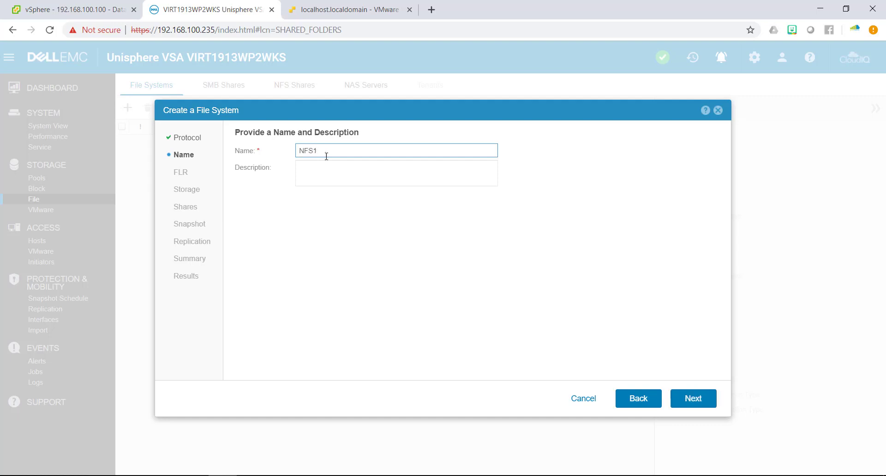
left_click(697, 404)
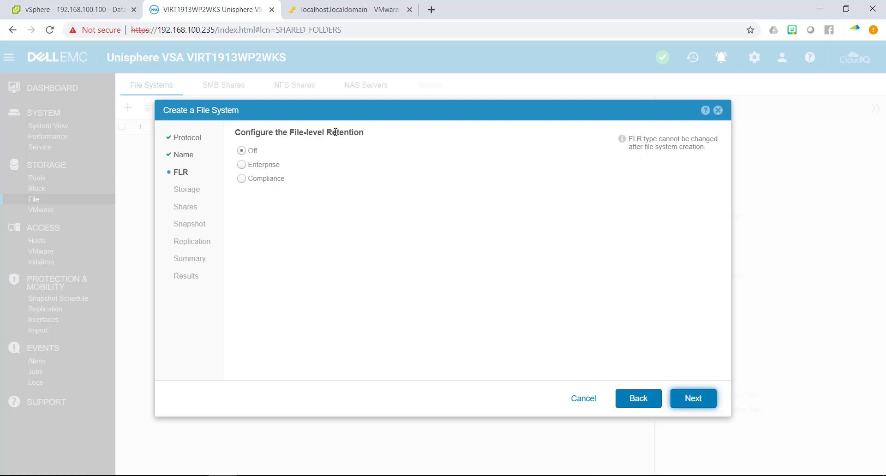
Set file-level retention to Off, confirming the change, and continue to Storage.
left_click(271, 168)
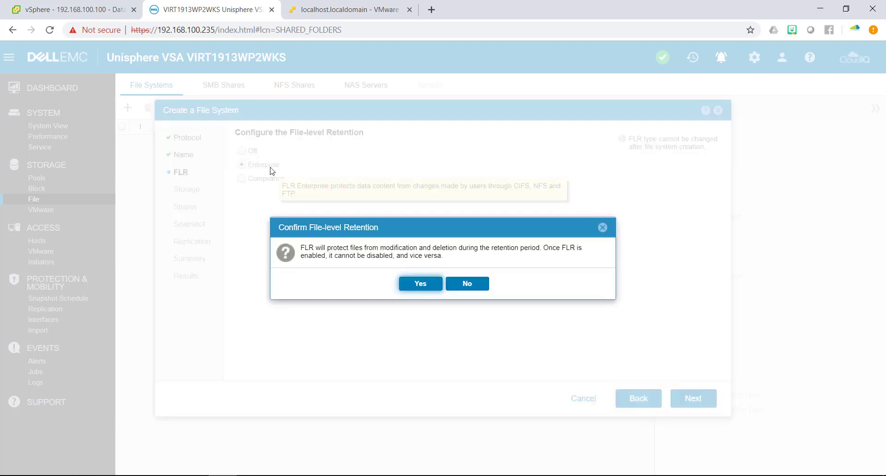
left_click(420, 284)
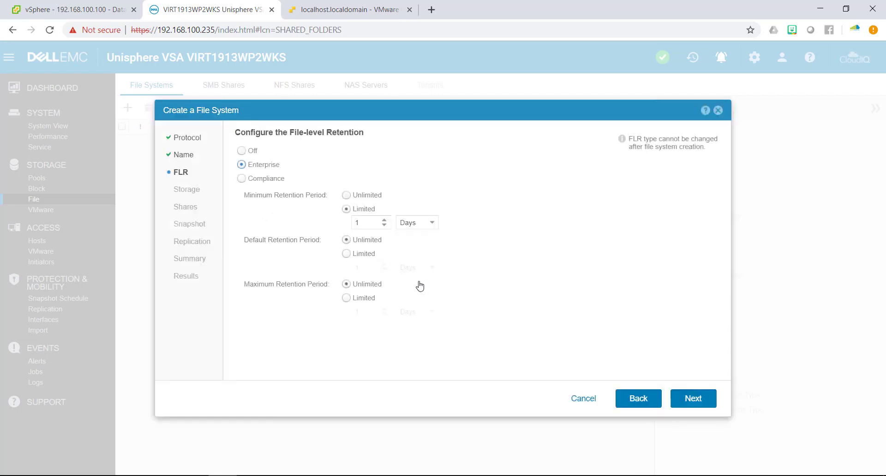
left_click(254, 151)
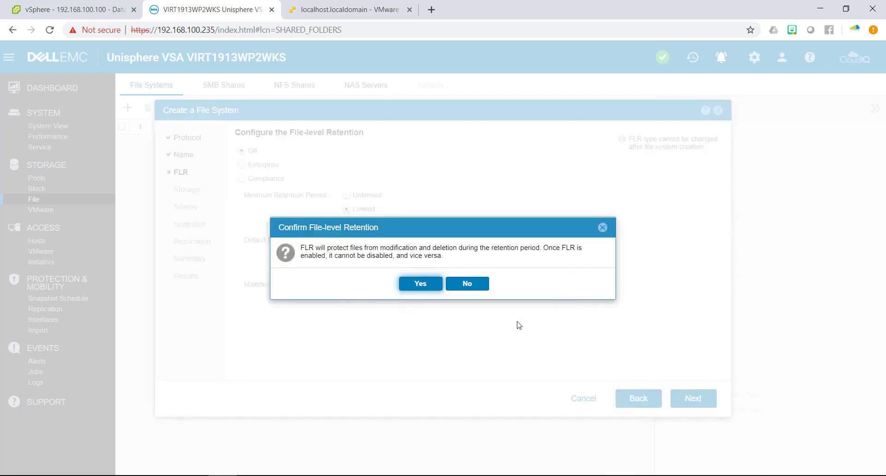
left_click(426, 288)
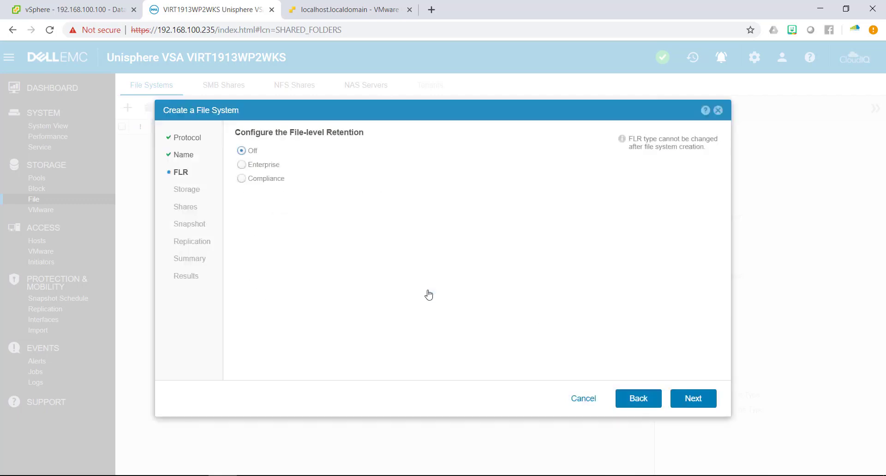
left_click(700, 406)
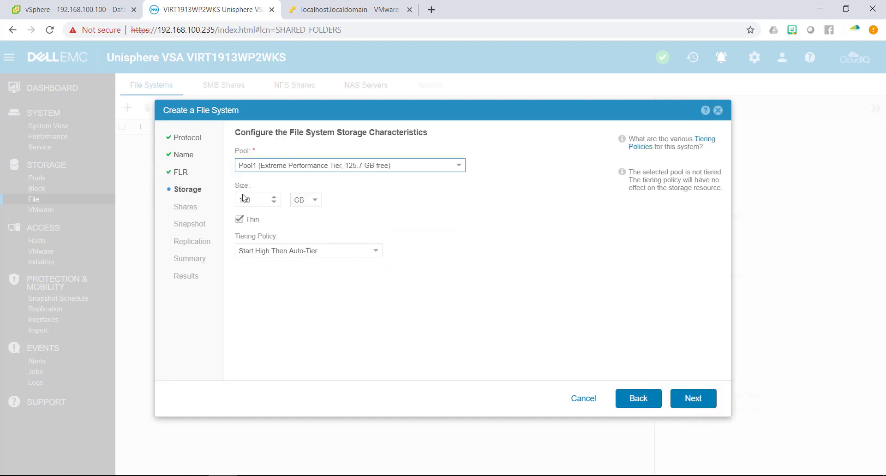
Set the NFS1 file system size to 25 GB.
double_click(262, 197)
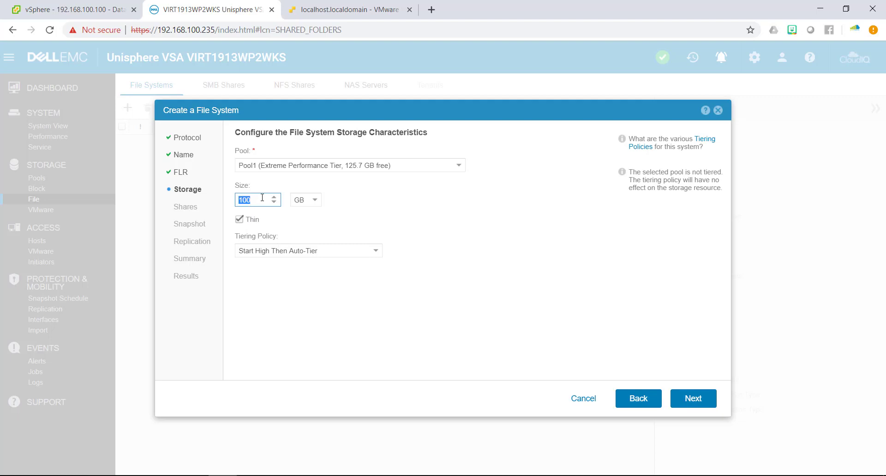
type("25")
left_click(698, 406)
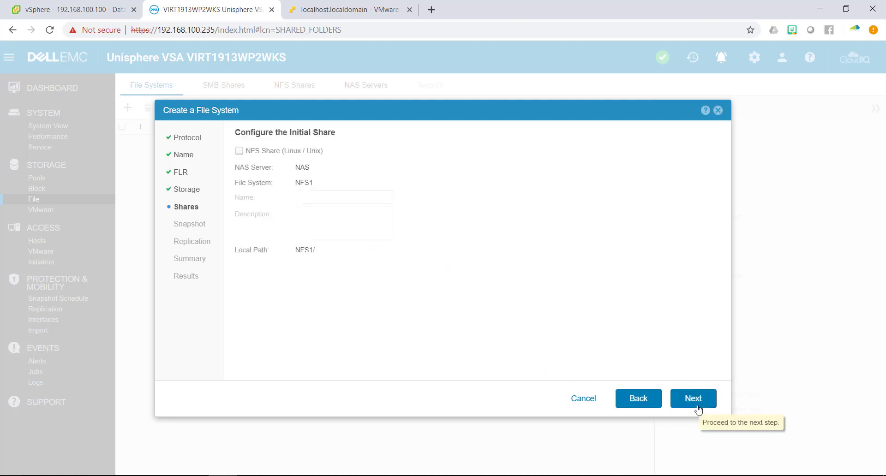
Add an initial NFS share named NFS1.
left_click(281, 151)
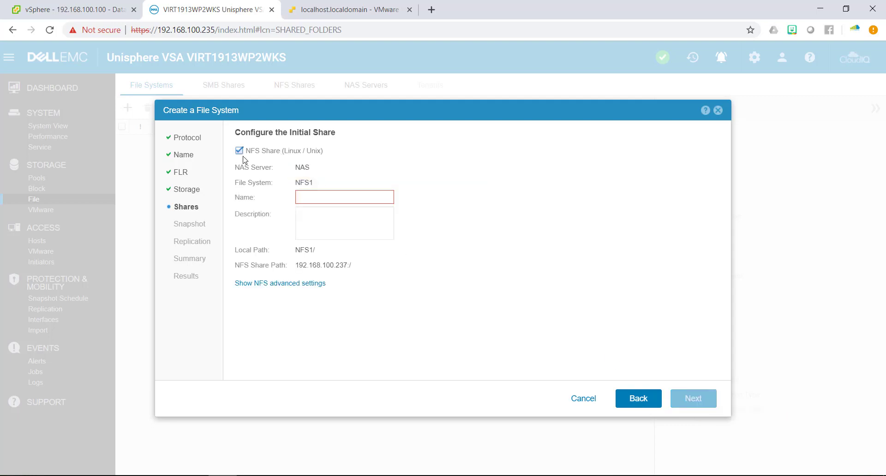
left_click(309, 202)
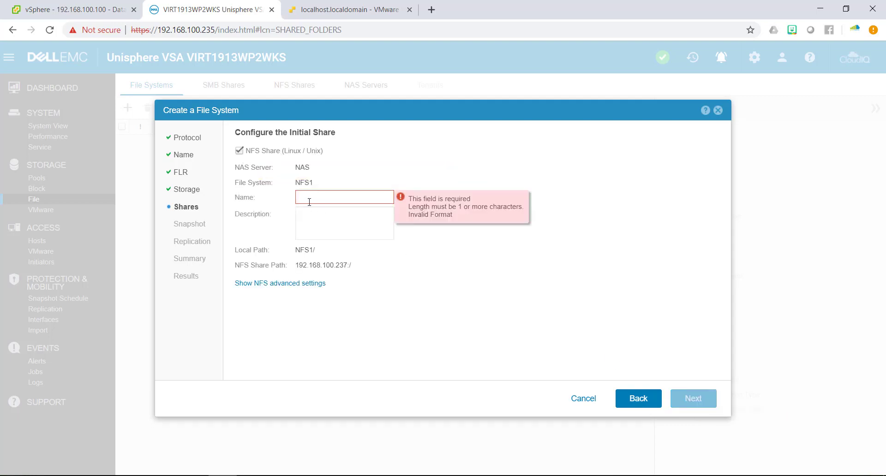
type("NFS1")
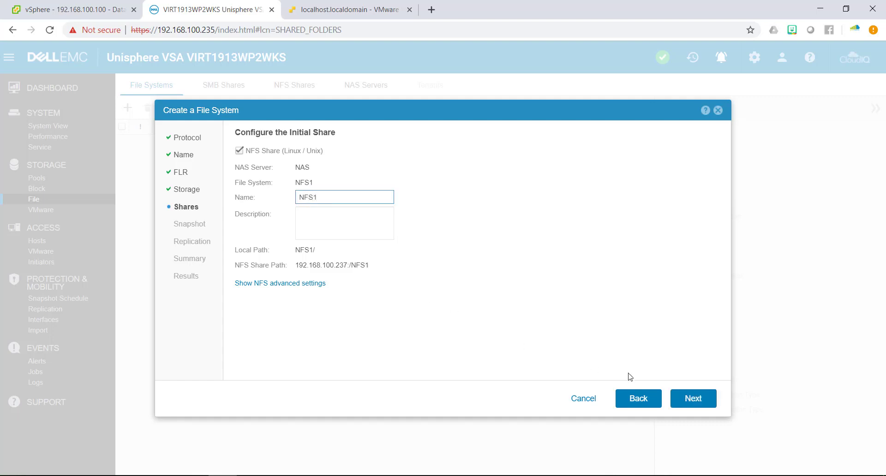
left_click(697, 398)
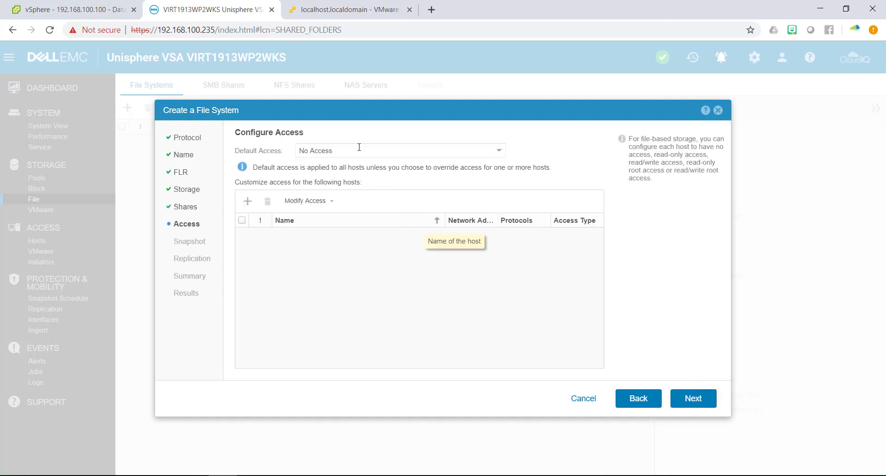
Make NFS1's default access Read/Write, allow Root, and grant host 192.168.100.100 access.
left_click(333, 152)
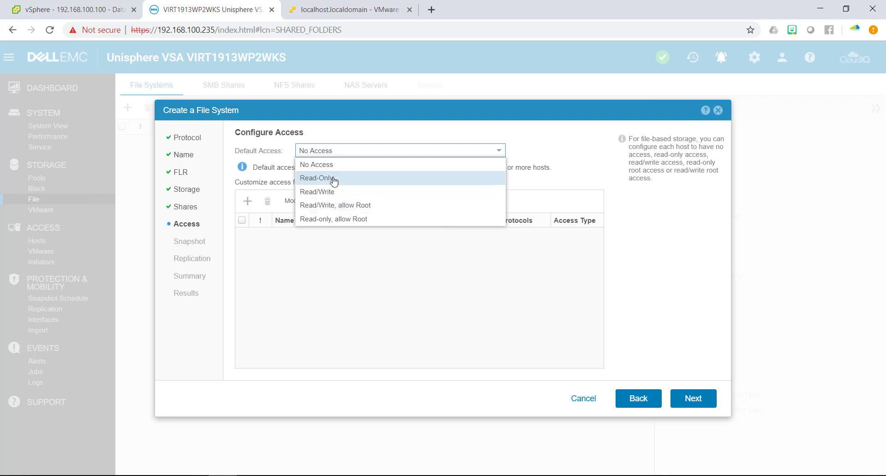
left_click(334, 210)
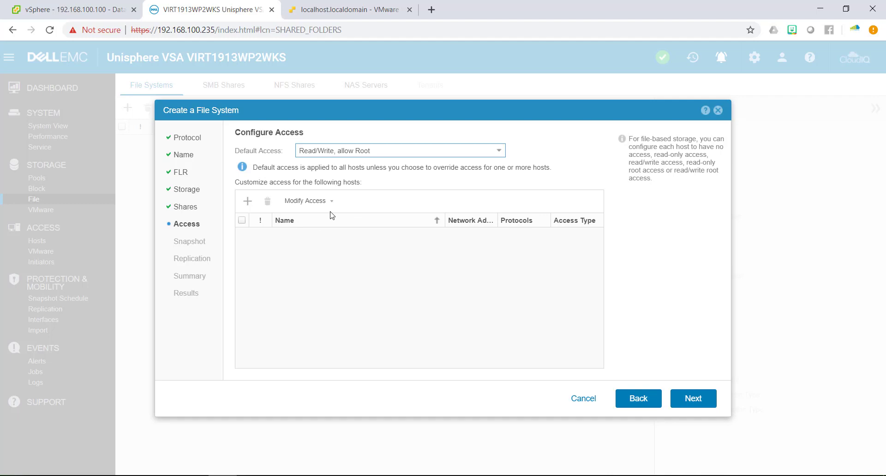
left_click(248, 201)
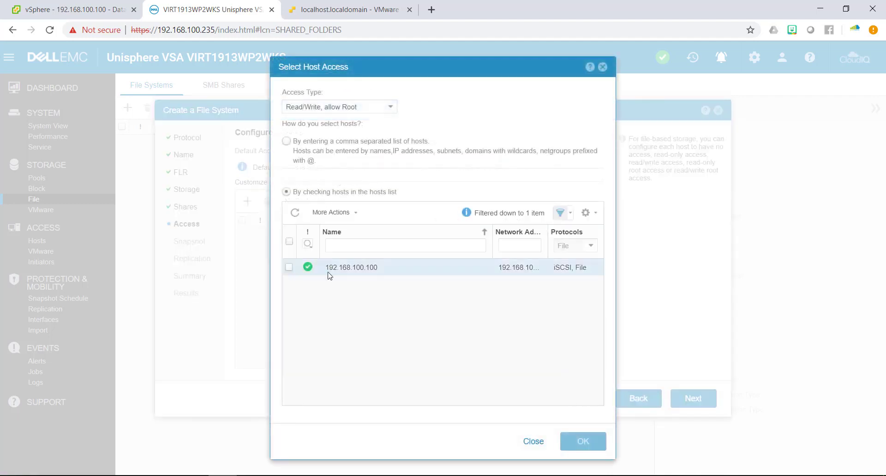
left_click(289, 268)
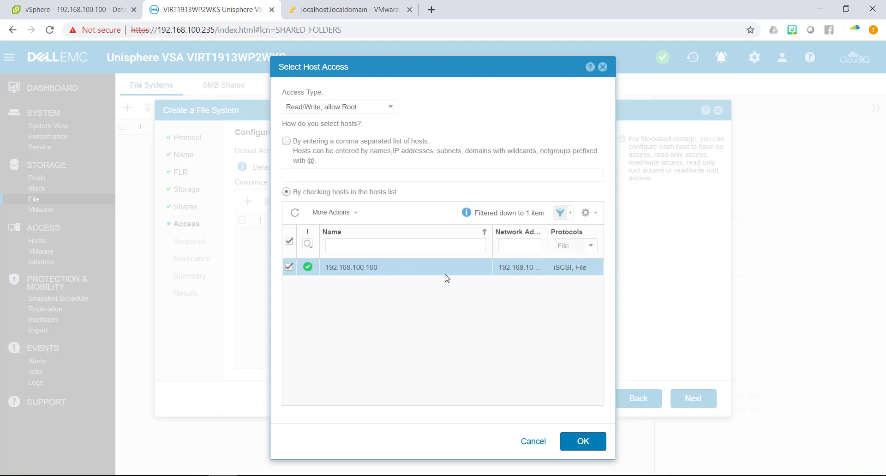
left_click(580, 447)
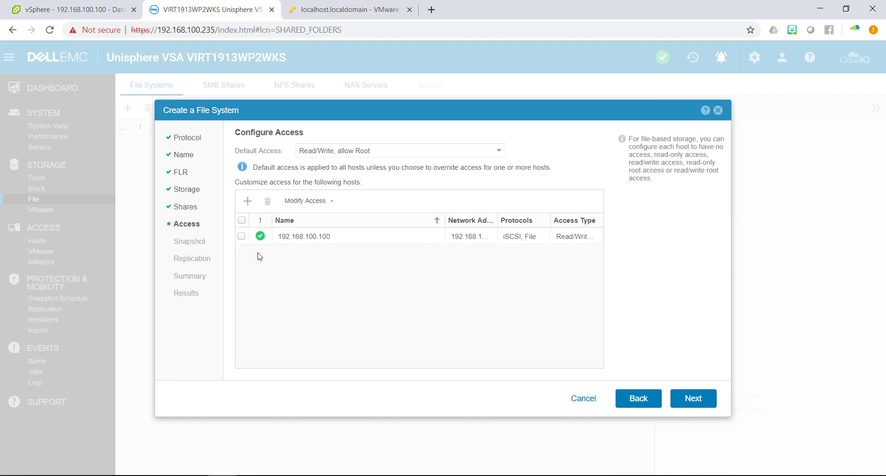
left_click(242, 220)
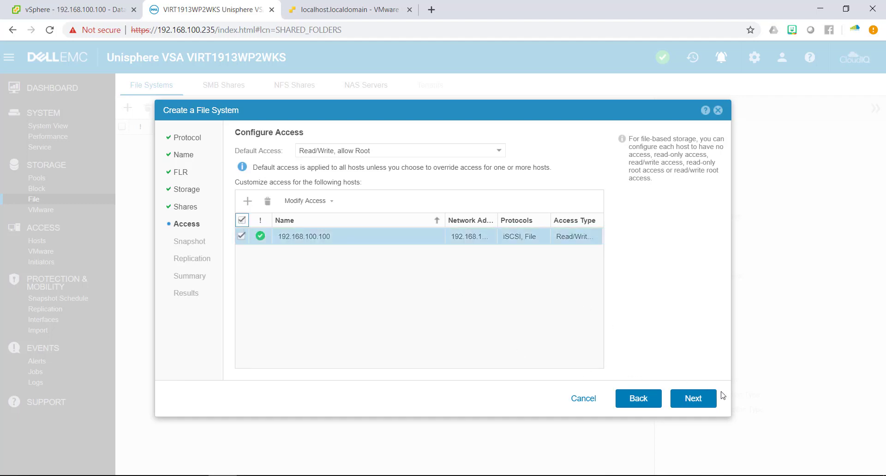
left_click(687, 402)
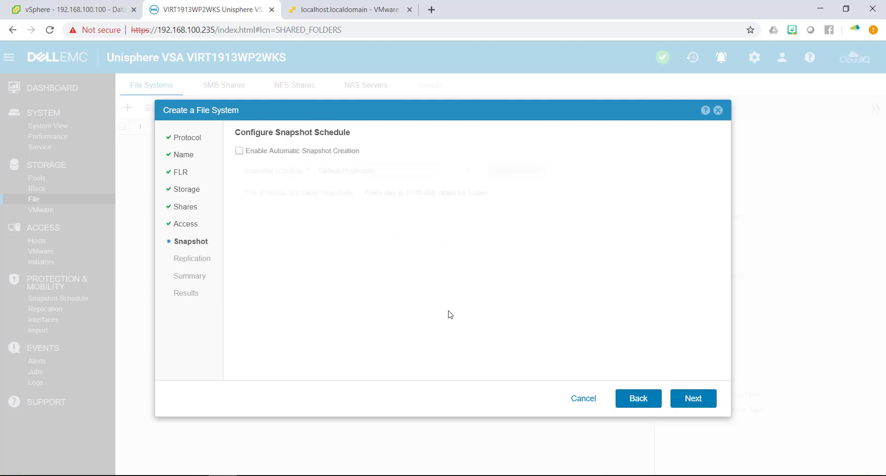
Skip snapshots and replication and create the NFS1 file system.
left_click(705, 398)
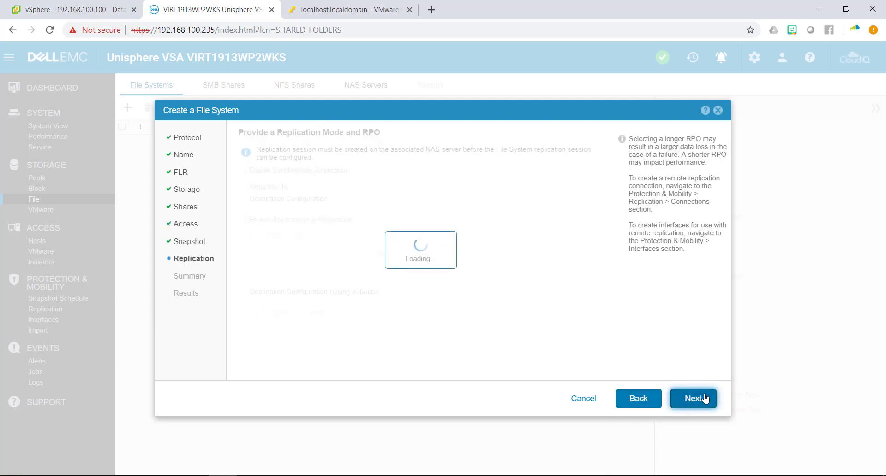
left_click(705, 398)
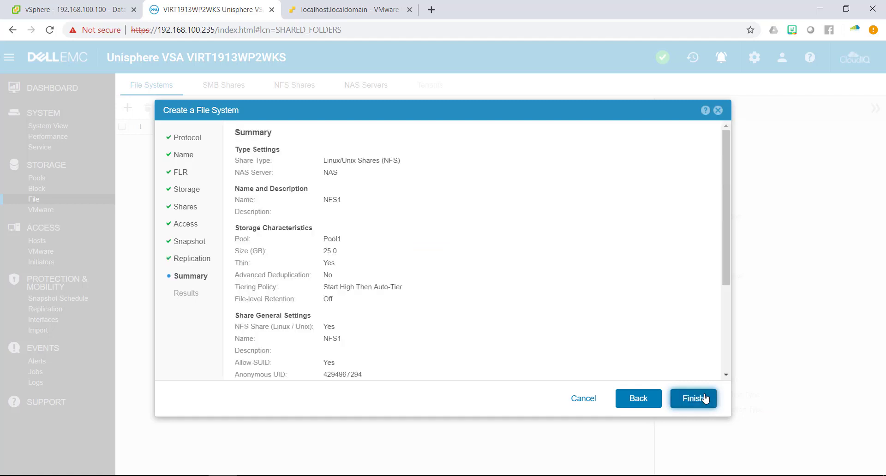
left_click(705, 397)
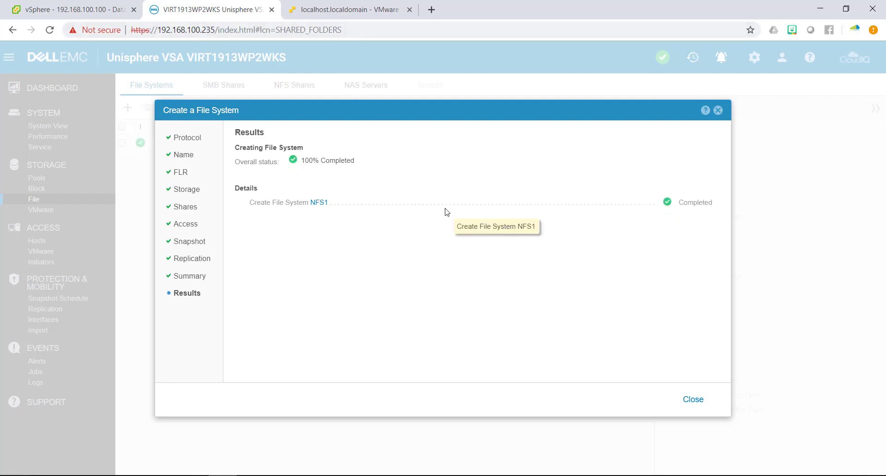
Check the new 25 GB NFS1 details in Pool1, then return to the vSphere client.
left_click(690, 401)
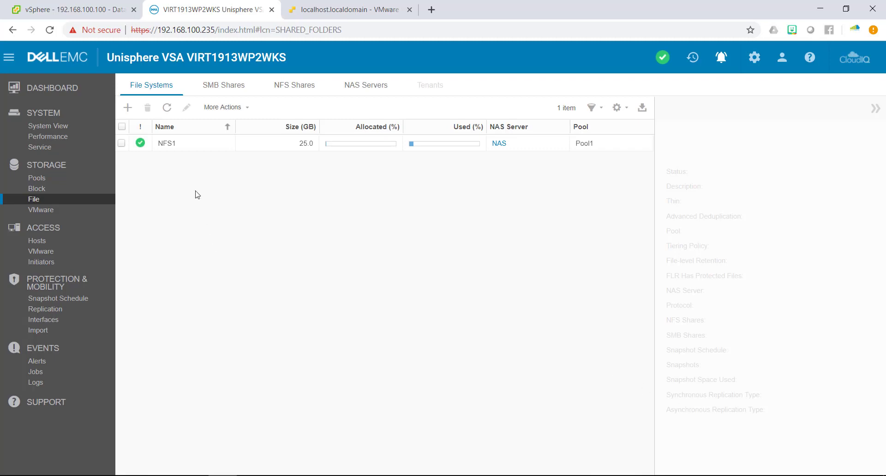
left_click(213, 147)
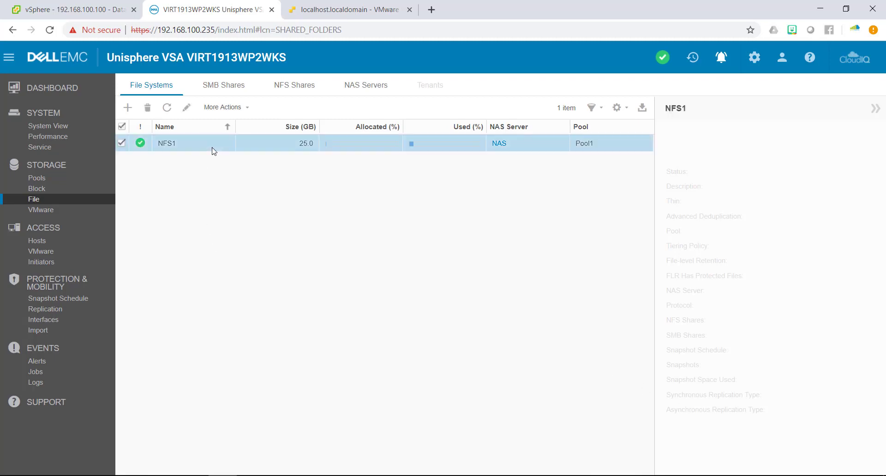
left_click(71, 4)
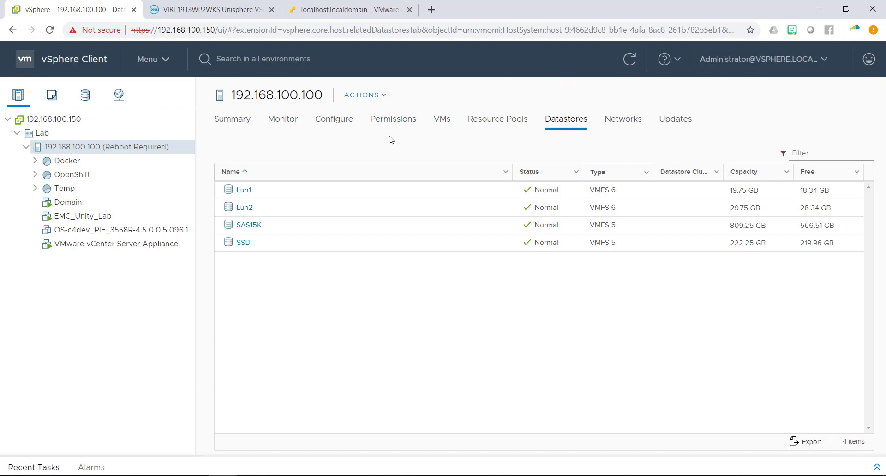
Start a new NFS datastore on the host, keeping NFS version 3.
left_click(369, 96)
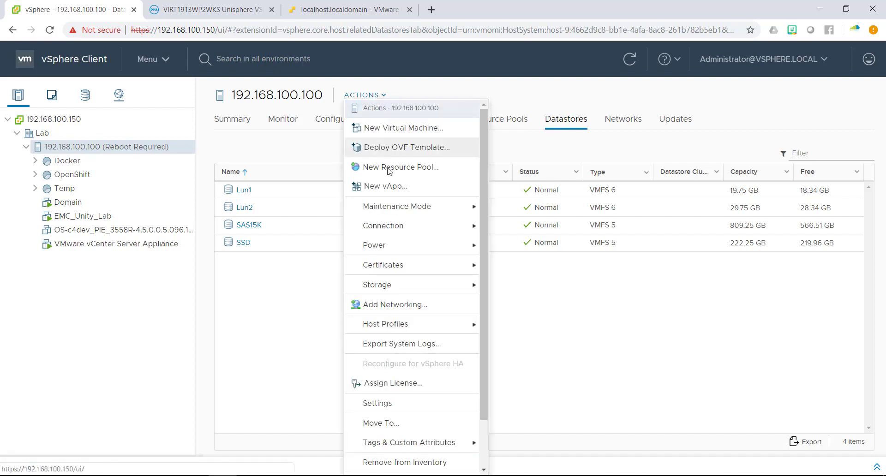
mouse_move(421, 286)
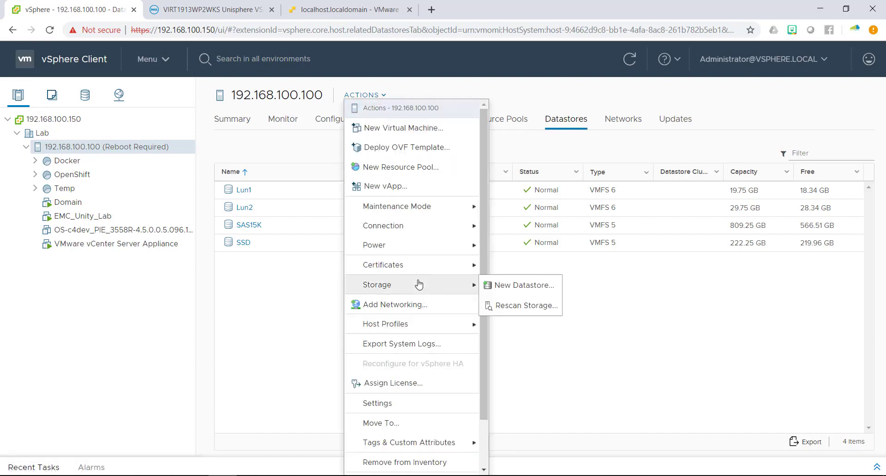
left_click(508, 288)
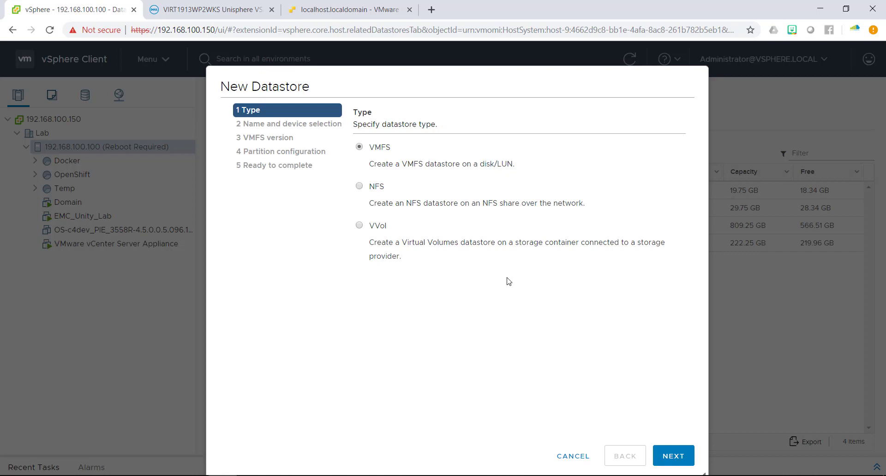
left_click(375, 186)
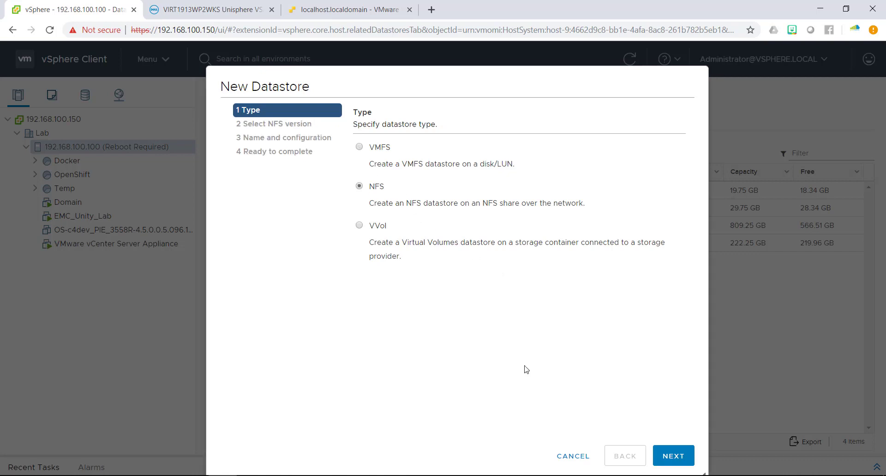
left_click(673, 458)
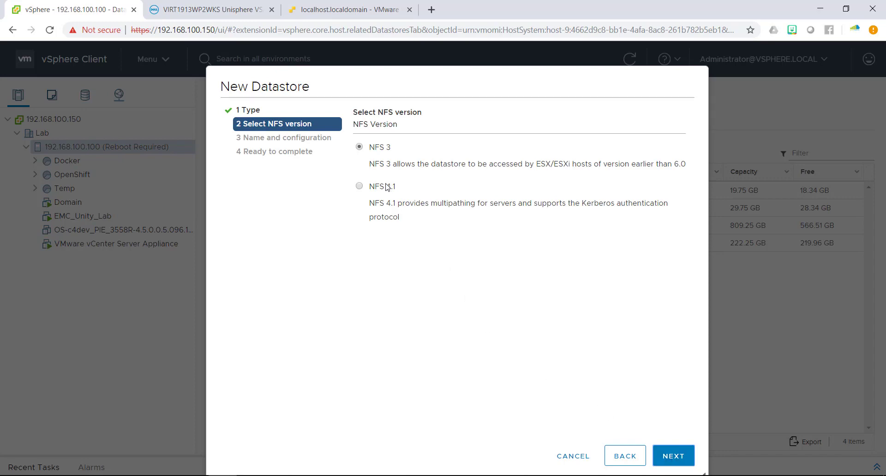
left_click(676, 458)
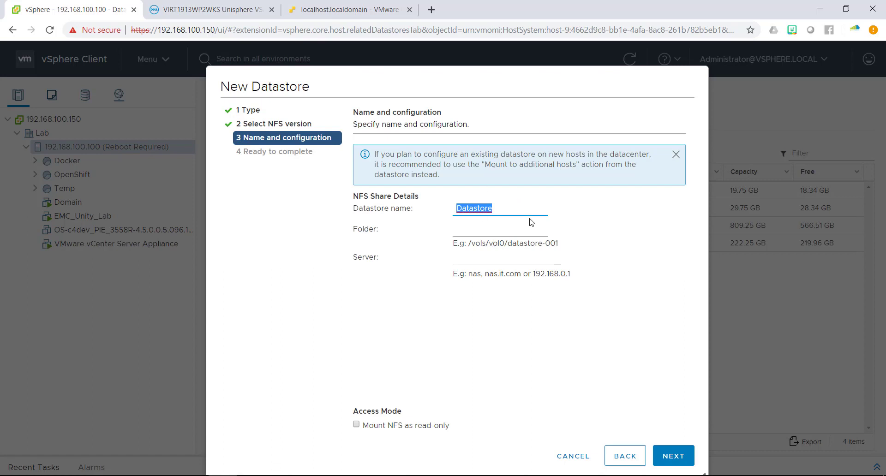
Name the datastore NFS1, with folder NFS1 on server 192.168.100.237, and review it.
type("NFS1")
key("Tab")
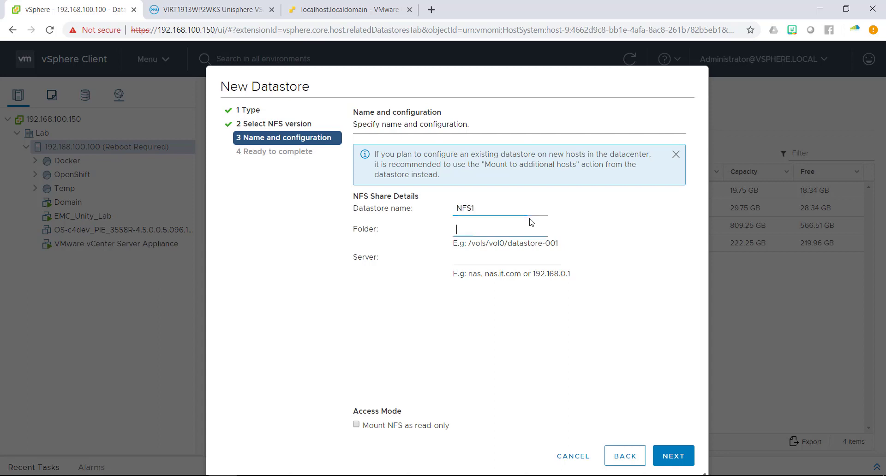
type("NFS1")
key("Tab")
type("192.")
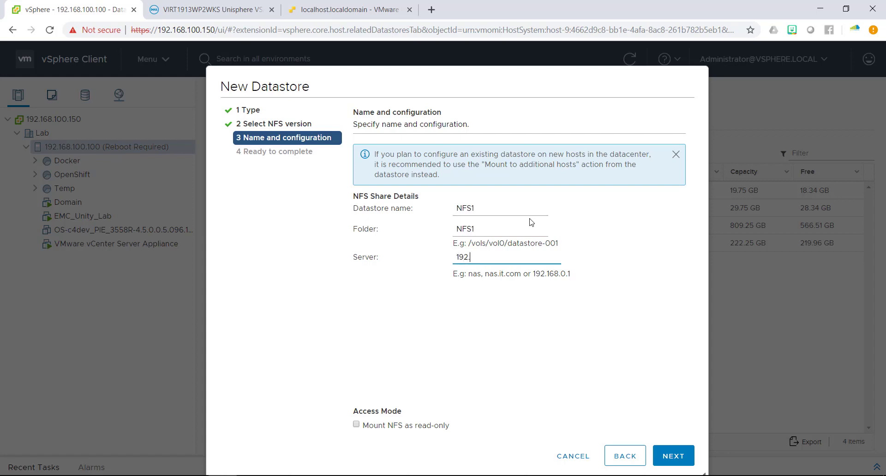
type("168.100.237")
left_click(672, 459)
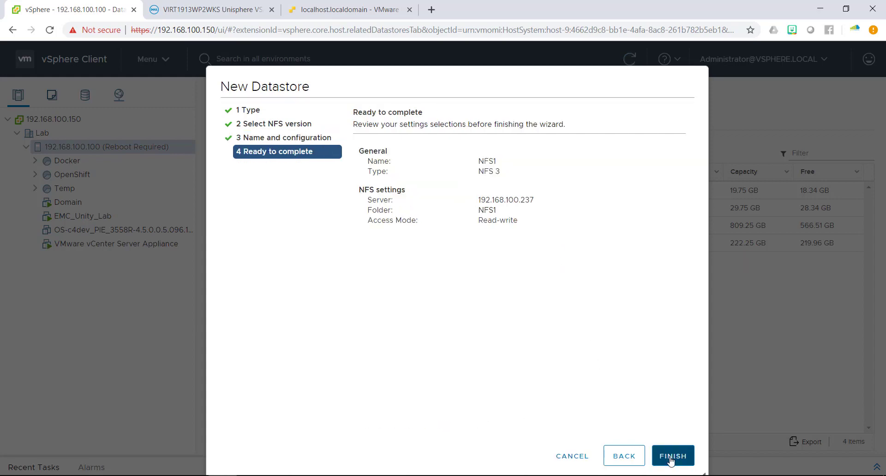
Create the NFS1 datastore and browse its files.
left_click(672, 458)
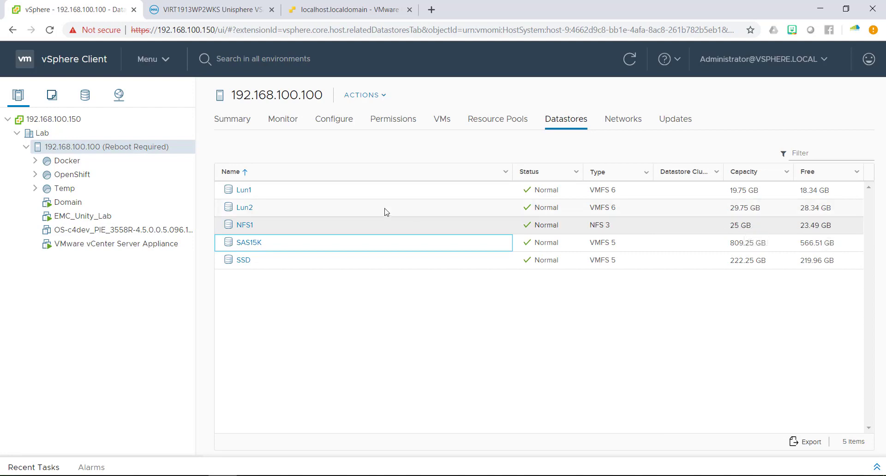
right_click(276, 225)
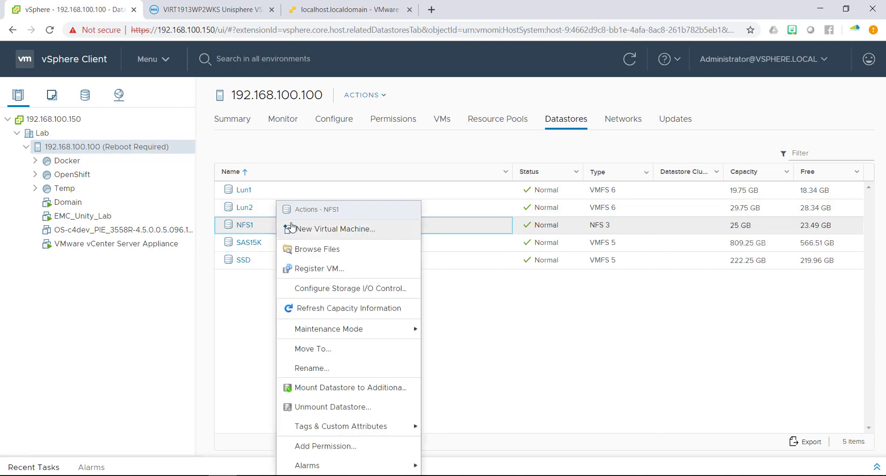
left_click(313, 249)
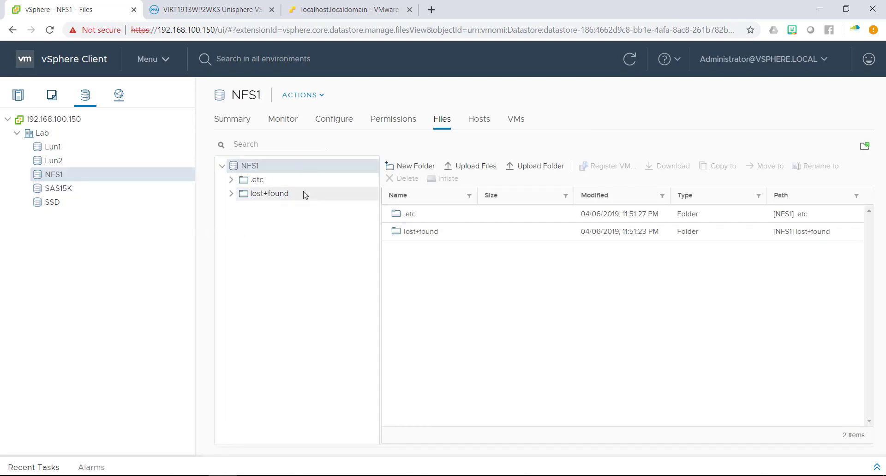
Review NFS1's summary, connected hosts, files and configuration properties.
left_click(233, 121)
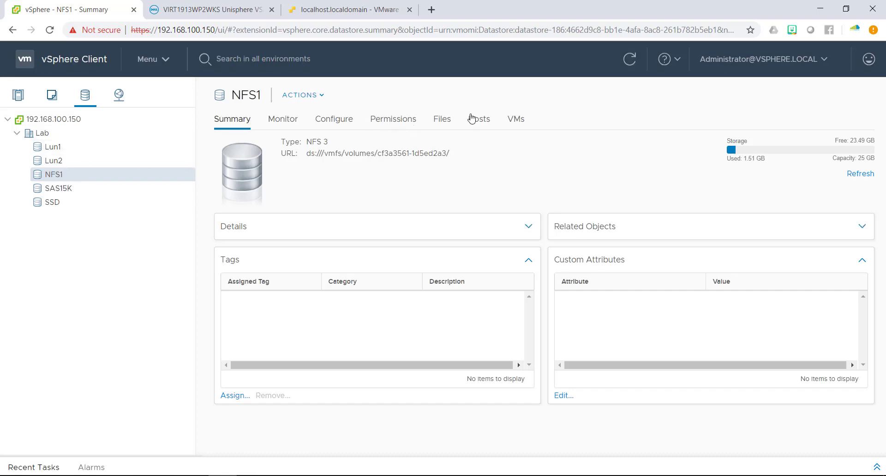
left_click(468, 130)
left_click(442, 120)
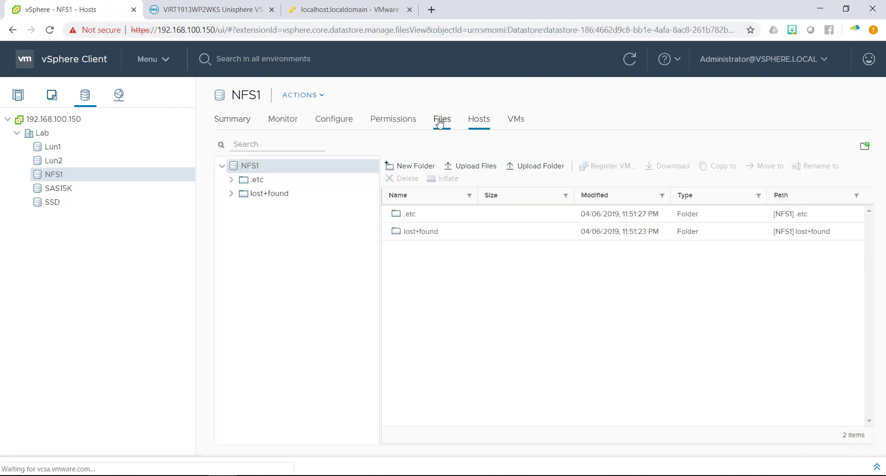
left_click(327, 119)
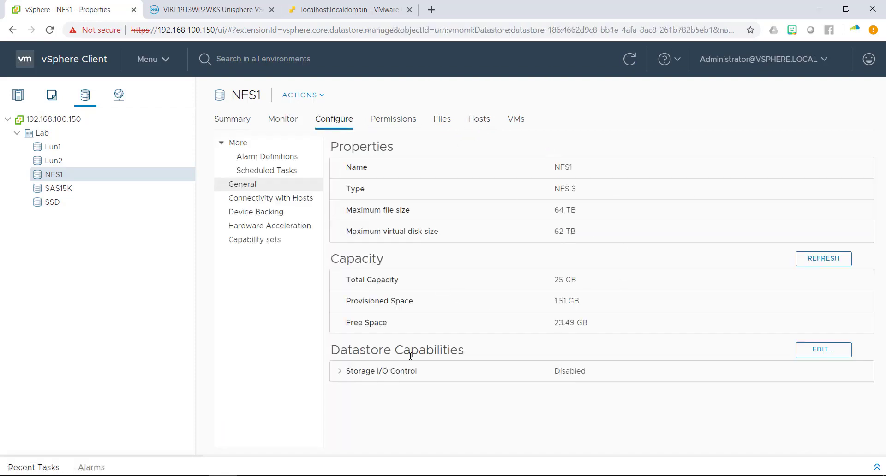
In Unisphere, start a new file-based VMware datastore on the NAS server.
mouse_move(308, 475)
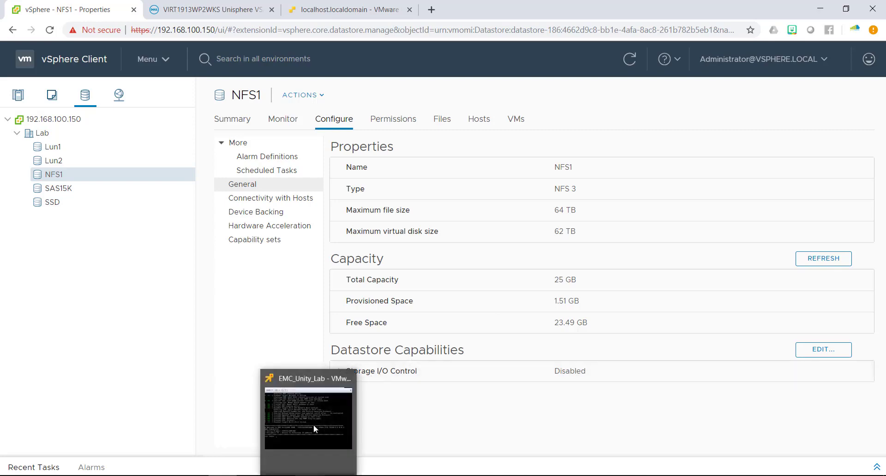
left_click(213, 10)
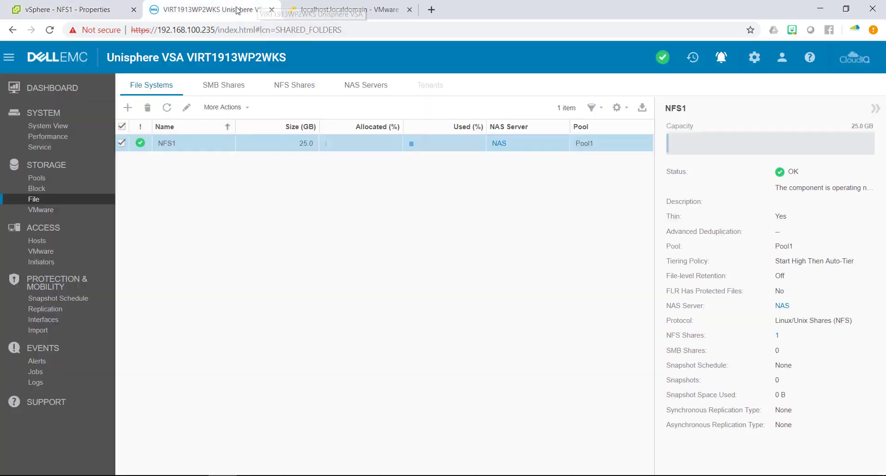
left_click(46, 209)
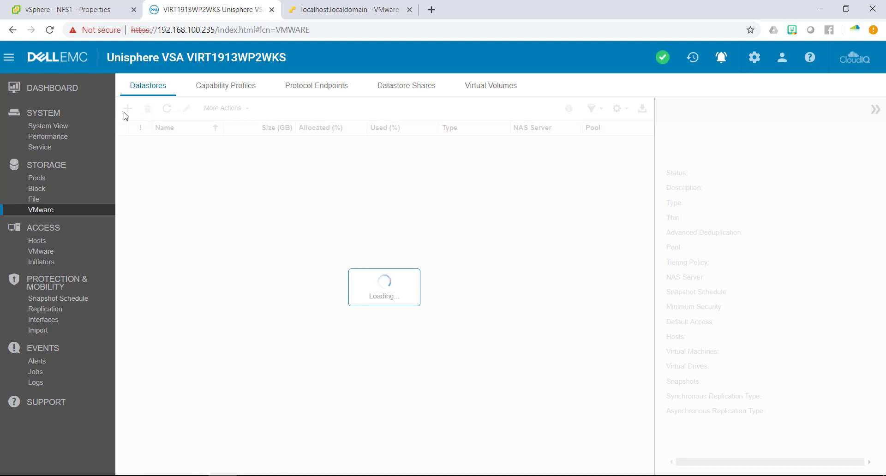
left_click(128, 109)
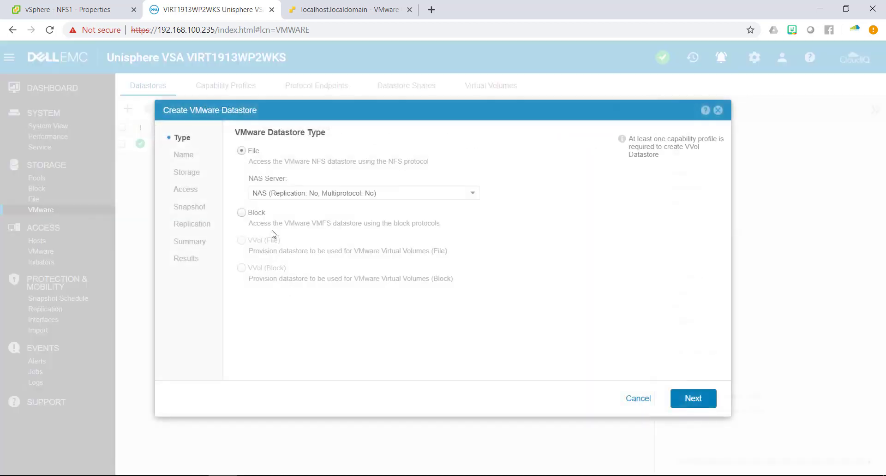
left_click(281, 195)
left_click(289, 203)
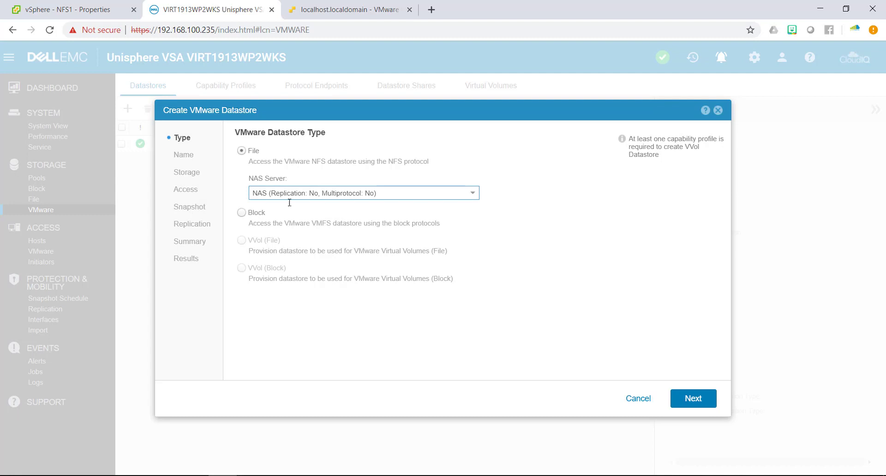
left_click(691, 400)
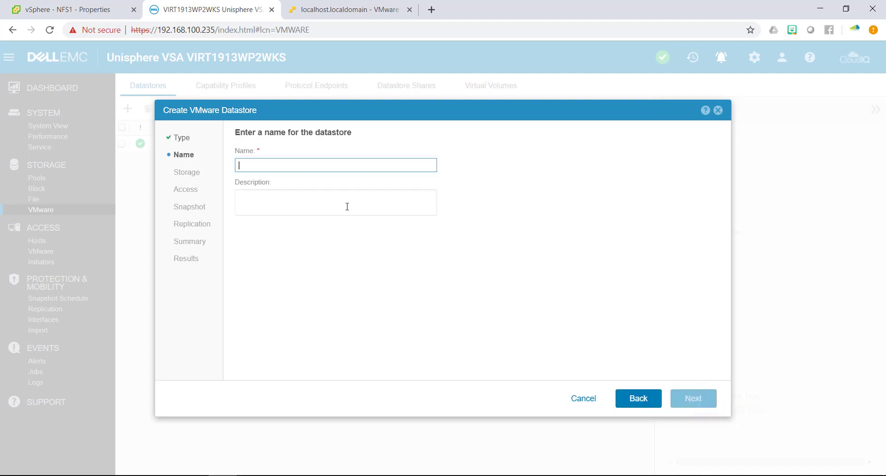
Name the datastore NFS2 with size 15 GB, keeping the 8K host IO size.
type("NFS2")
left_click(693, 400)
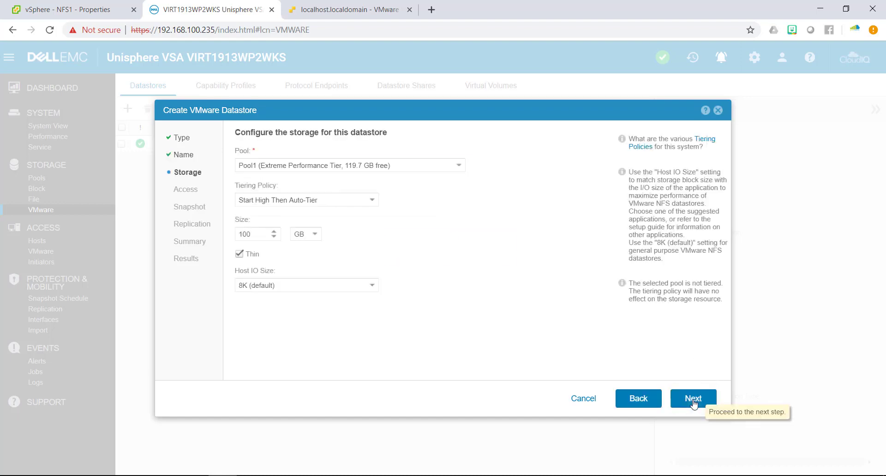
double_click(266, 236)
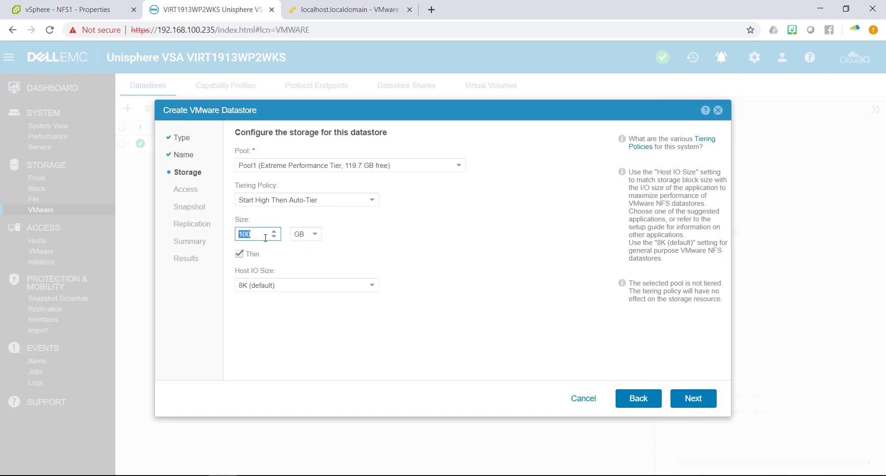
type("15")
left_click(283, 286)
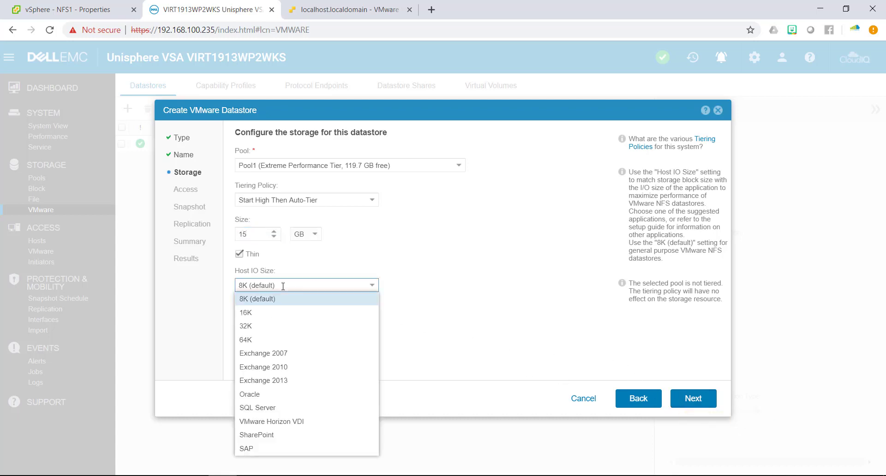
left_click(283, 286)
left_click(283, 286)
left_click(283, 286)
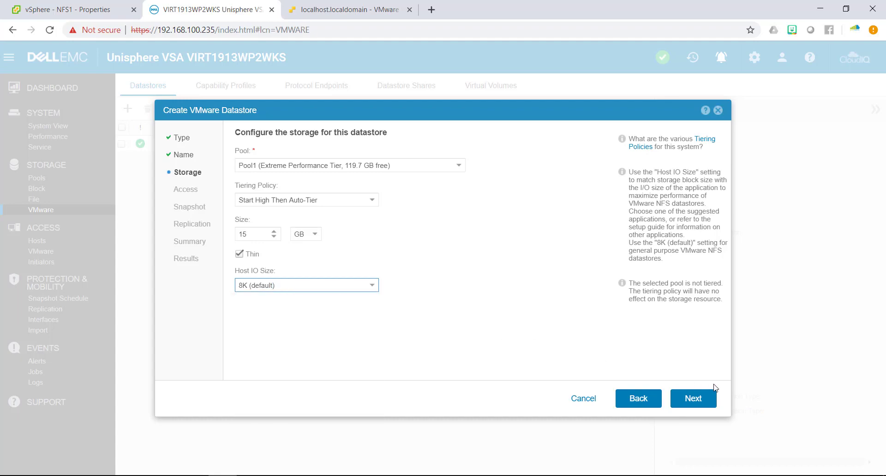
left_click(688, 398)
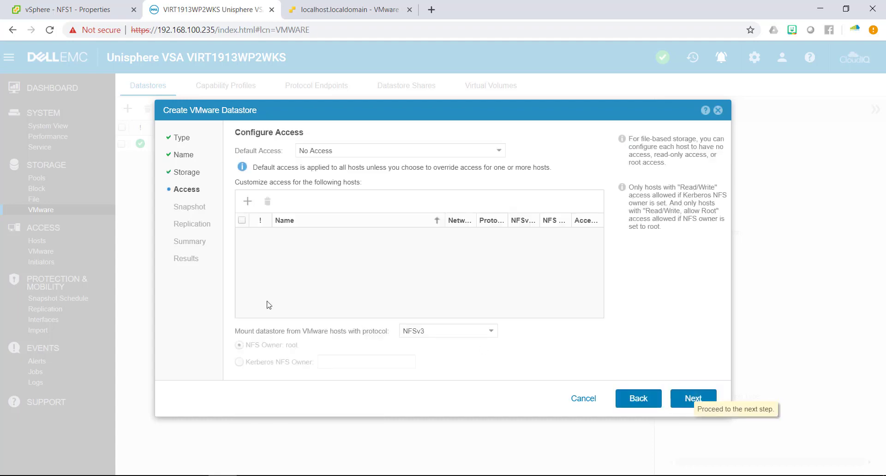
Grant host 192.168.100.100 Read/Write, allow Root access to the datastore.
left_click(248, 202)
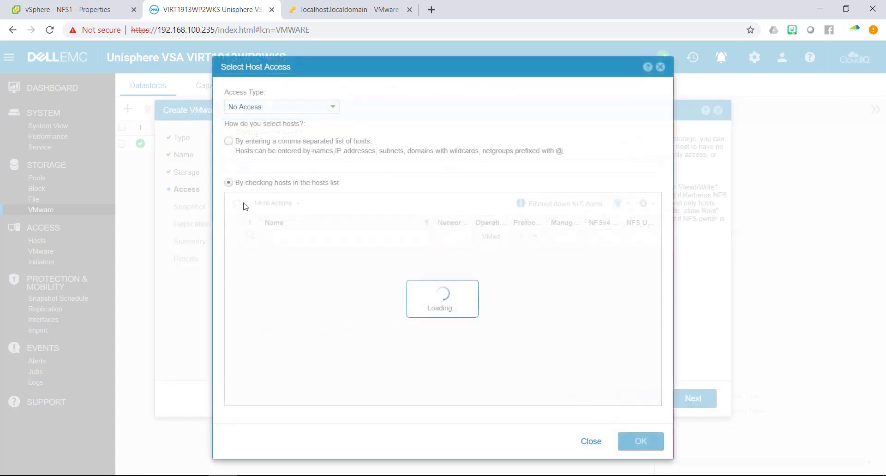
left_click(232, 258)
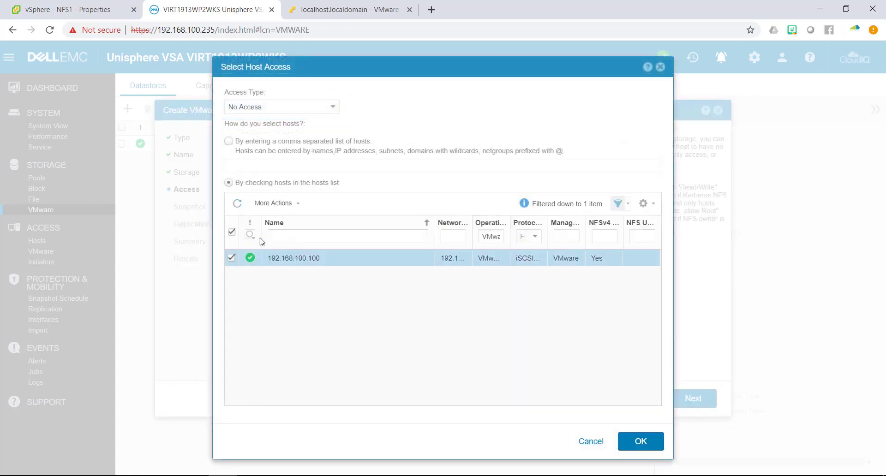
left_click(275, 108)
left_click(275, 147)
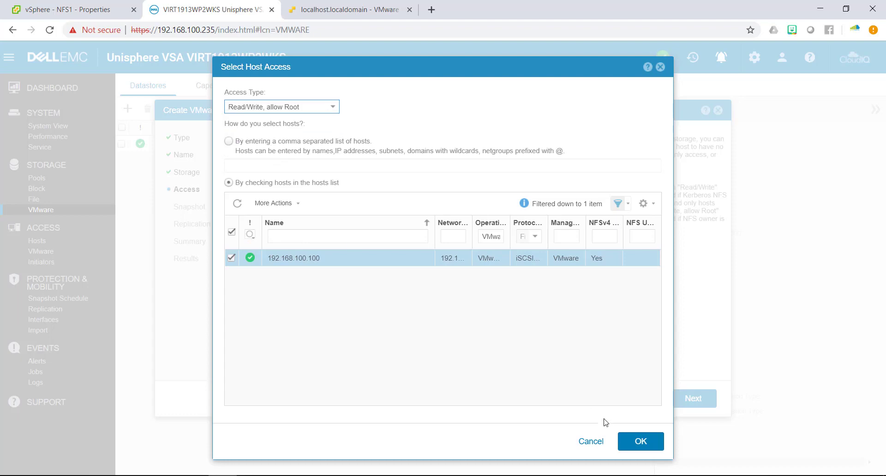
left_click(624, 439)
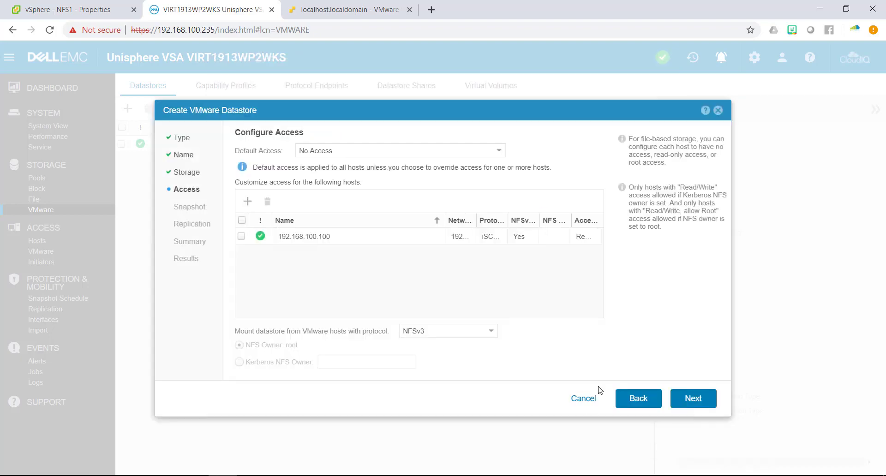
Set default access to Read/Write, allow Root, include the host, and skip snapshots.
left_click(397, 151)
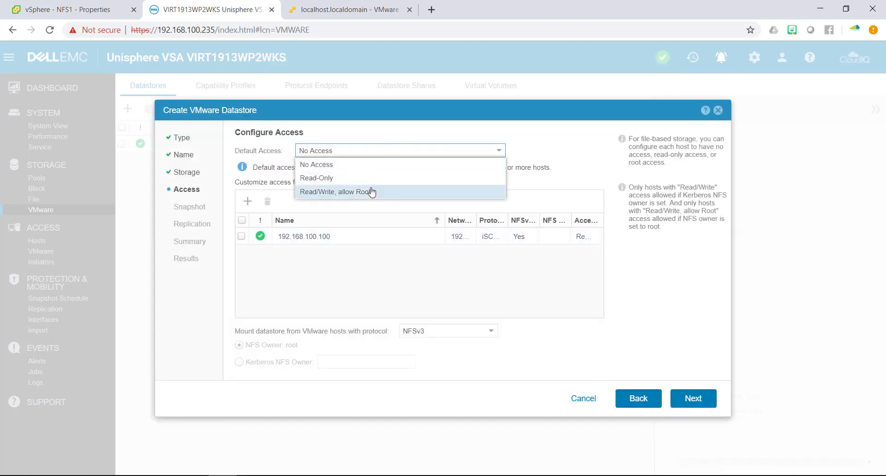
left_click(372, 192)
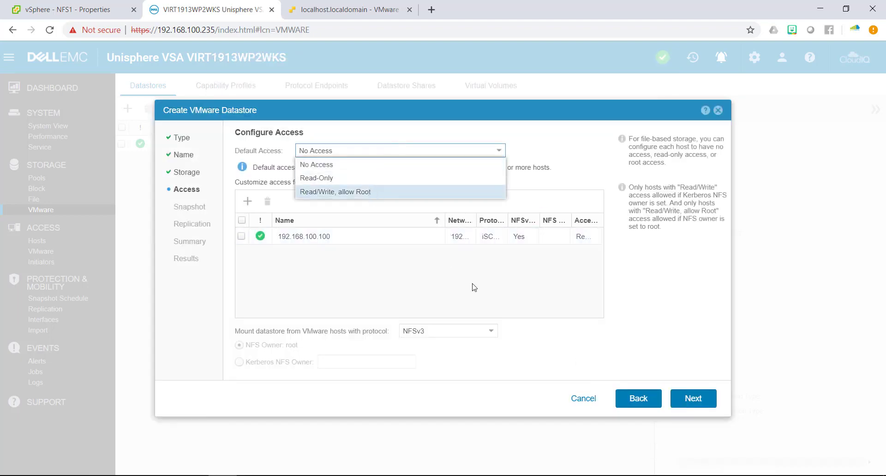
left_click(242, 220)
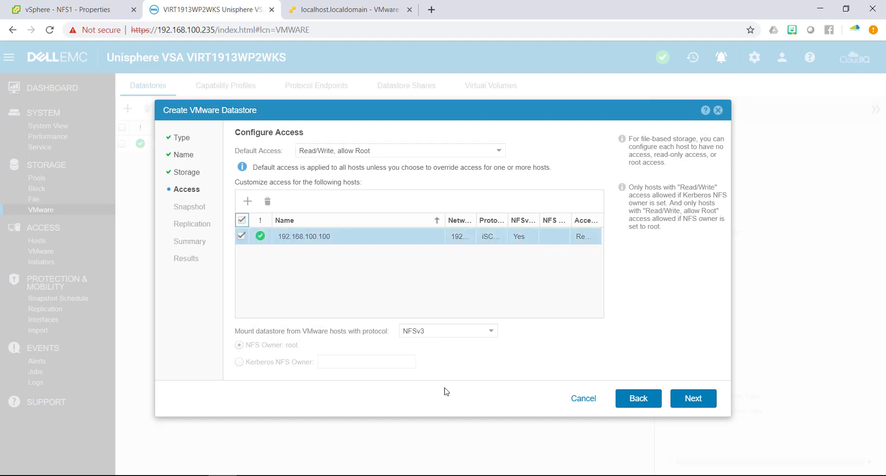
left_click(691, 405)
left_click(691, 405)
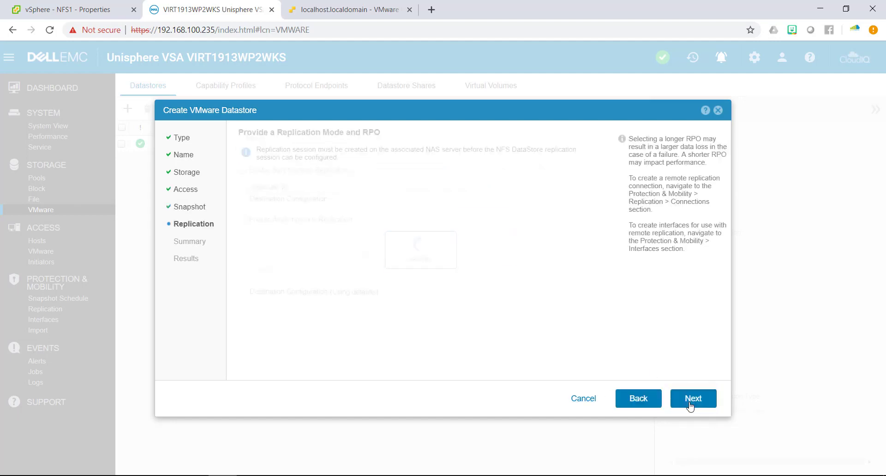
Finish creating the 15 GB NFS2 datastore and select it in the Datastores list.
left_click(691, 405)
left_click(691, 405)
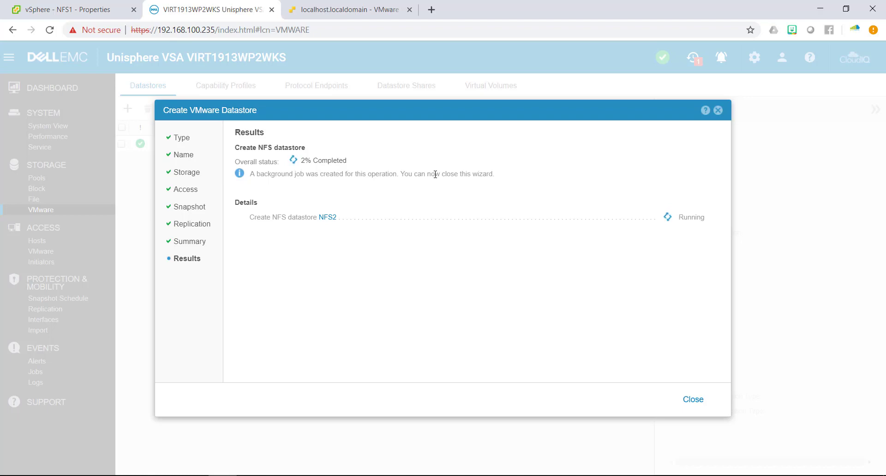
key("Escape")
left_click(257, 166)
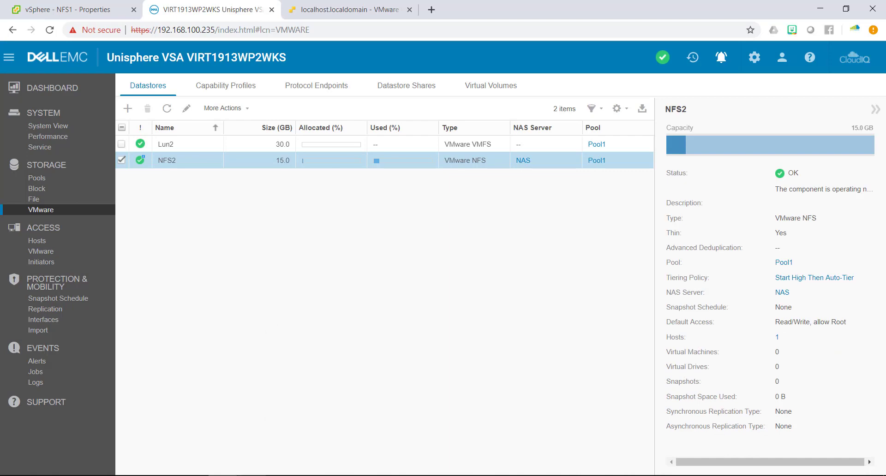
left_click(7, 5)
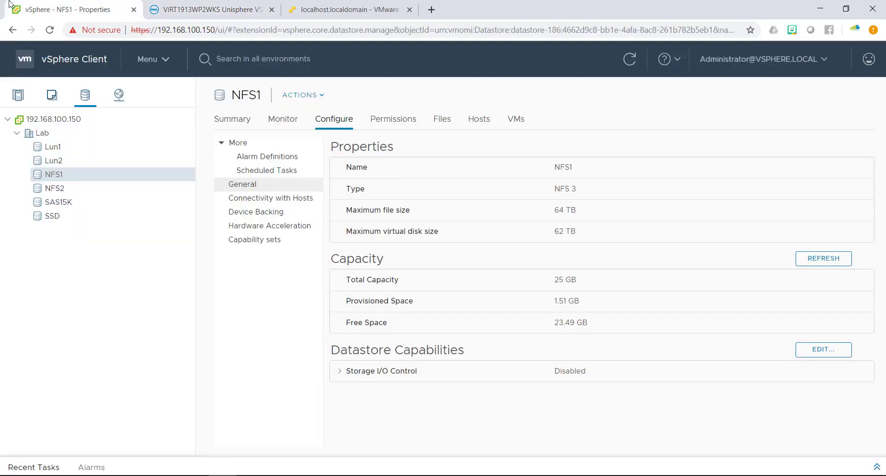
left_click(84, 191)
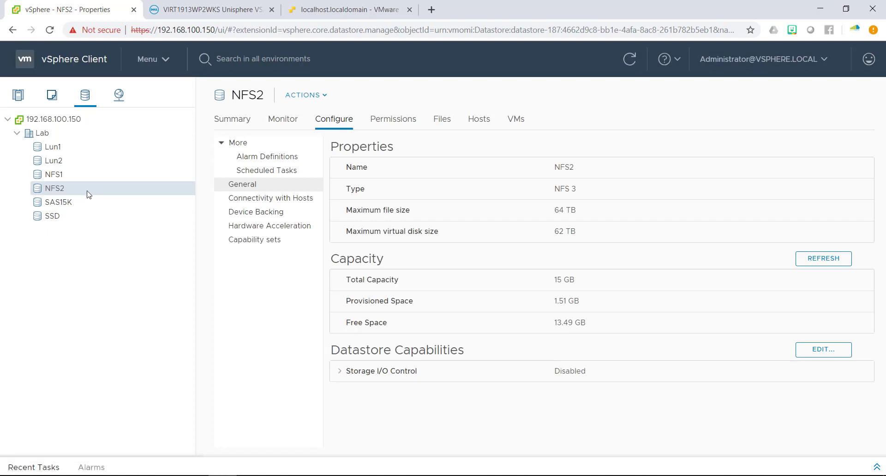
left_click_drag(575, 282, 503, 285)
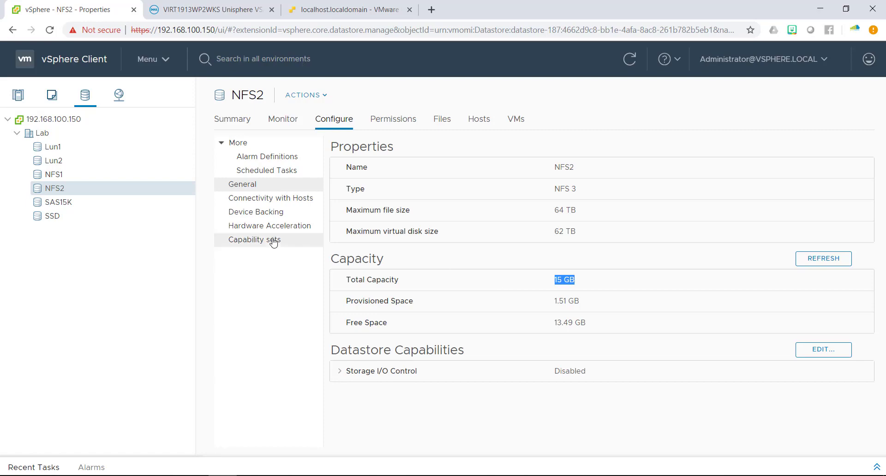
left_click(210, 9)
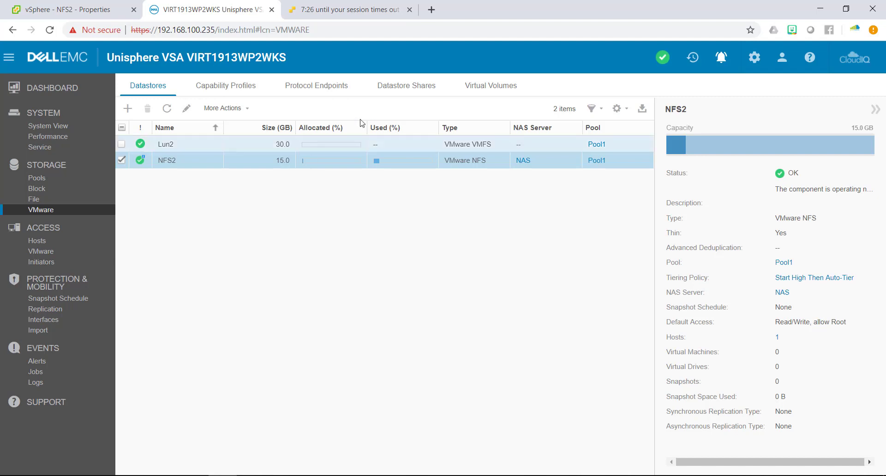
Browse the Datastore Shares, Datastores and Virtual Volumes lists.
left_click(395, 88)
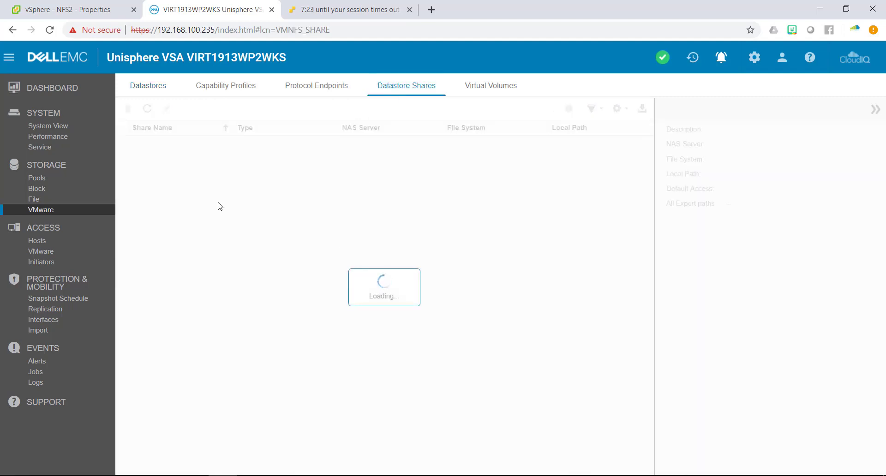
left_click(154, 89)
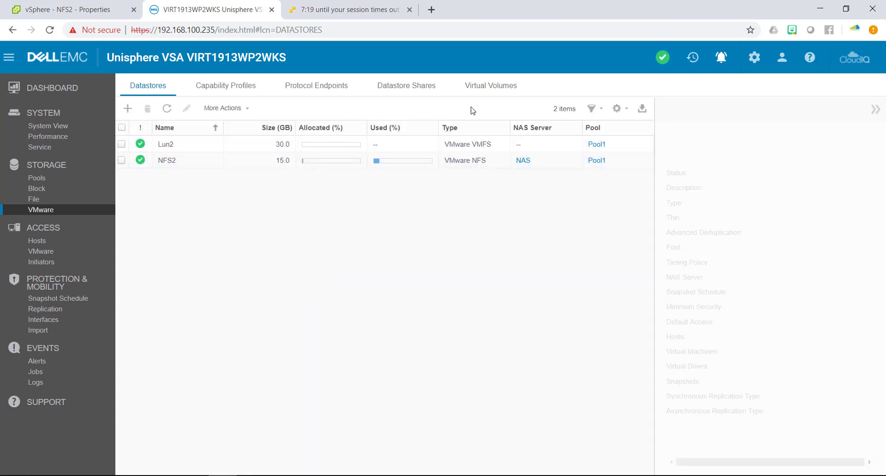
left_click(487, 88)
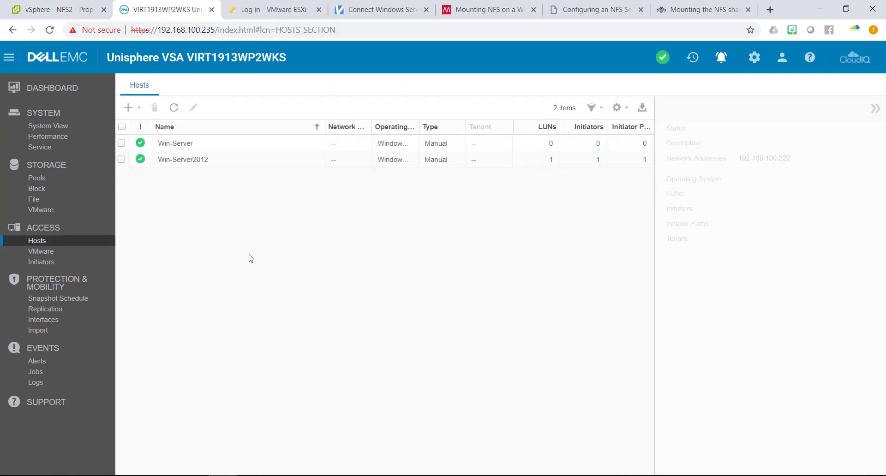
Check NFS1 on the File Systems page, then go to the Hosts list.
left_click(46, 189)
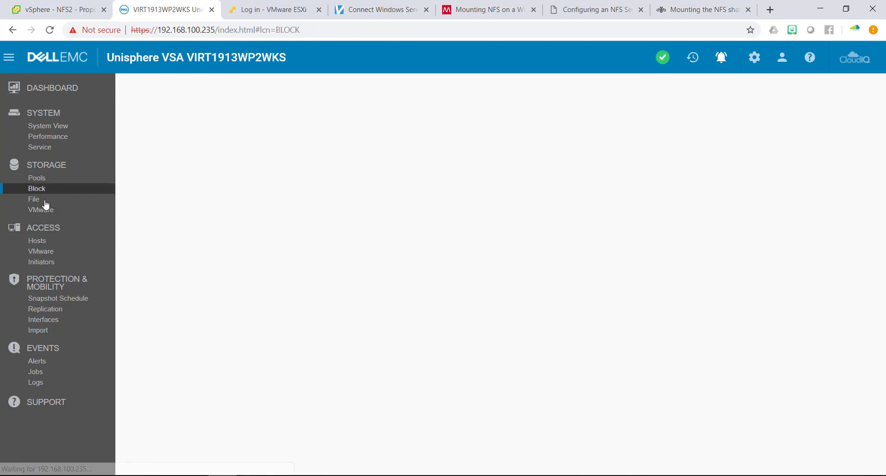
left_click(47, 203)
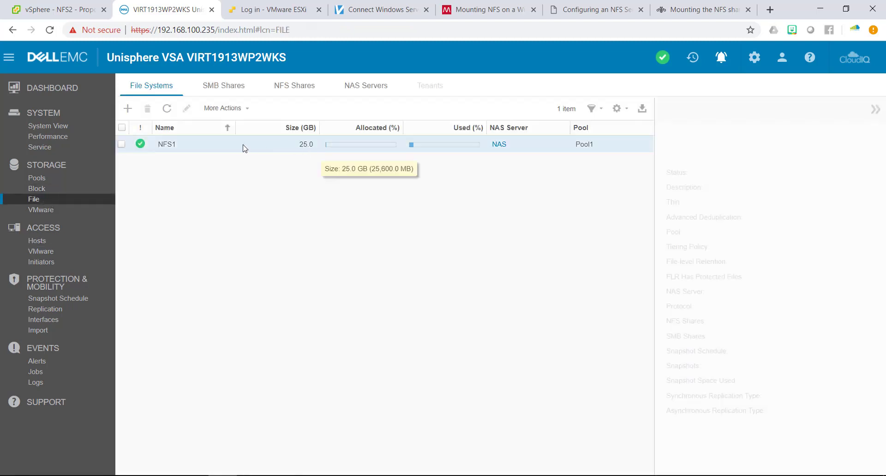
left_click(244, 147)
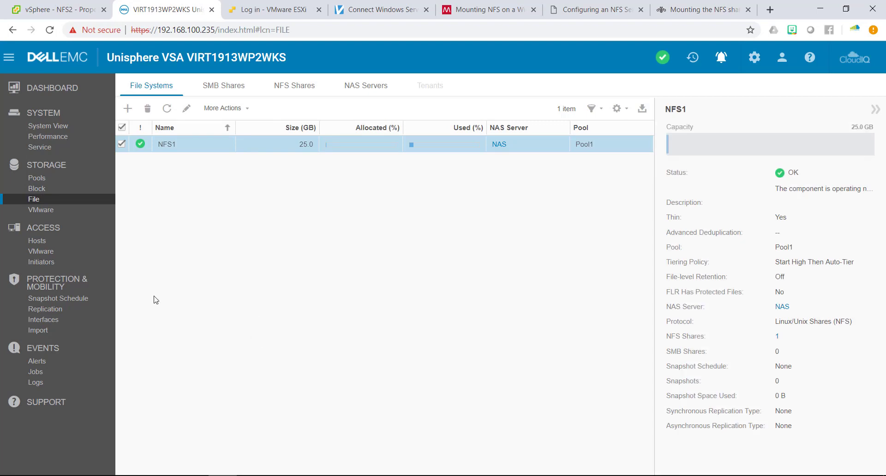
left_click(38, 241)
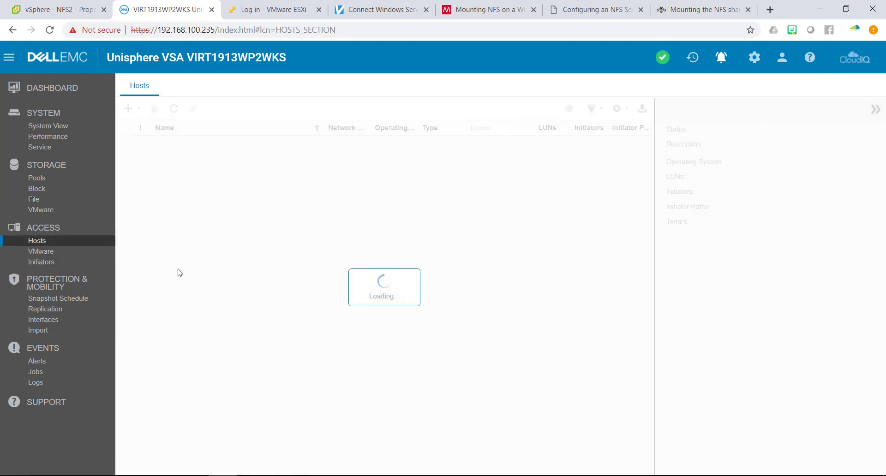
Define a new host Win2012 running Windows Server with address 192.168.100.222.
left_click(138, 109)
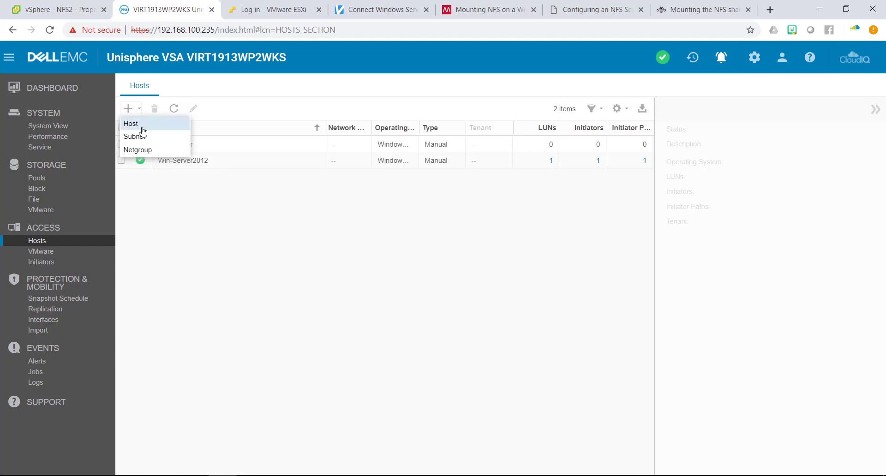
left_click(142, 127)
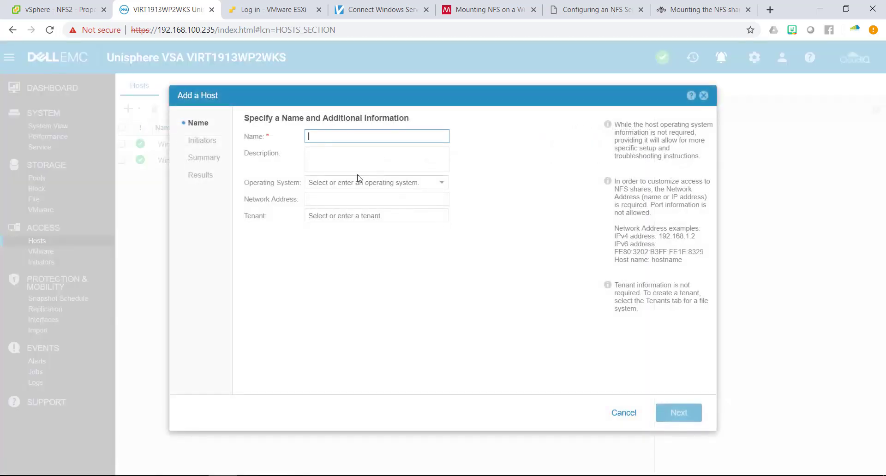
type("Win2012")
key("Tab")
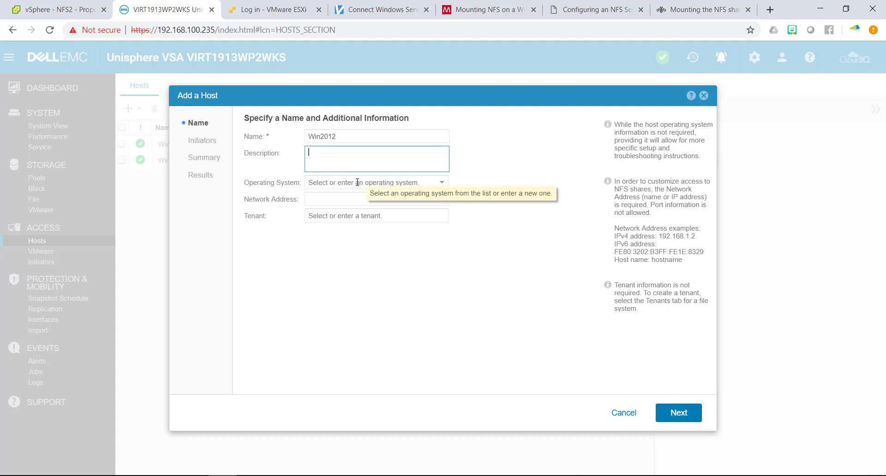
left_click(359, 182)
left_click(442, 183)
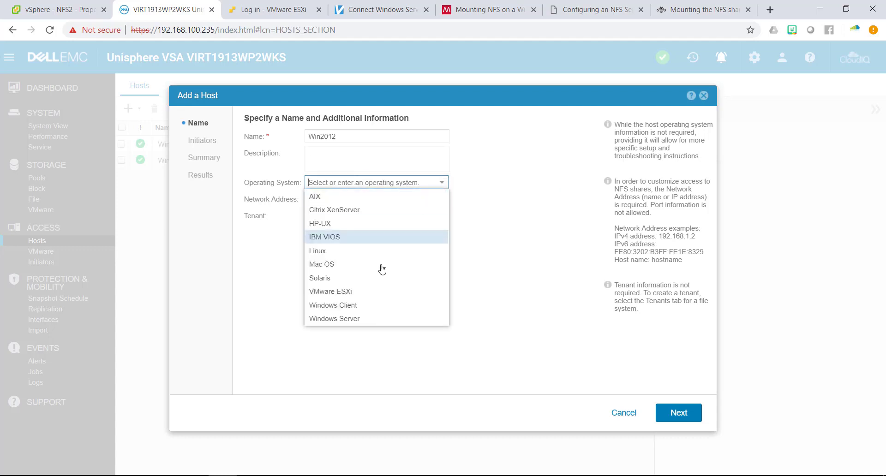
left_click(349, 319)
left_click(323, 202)
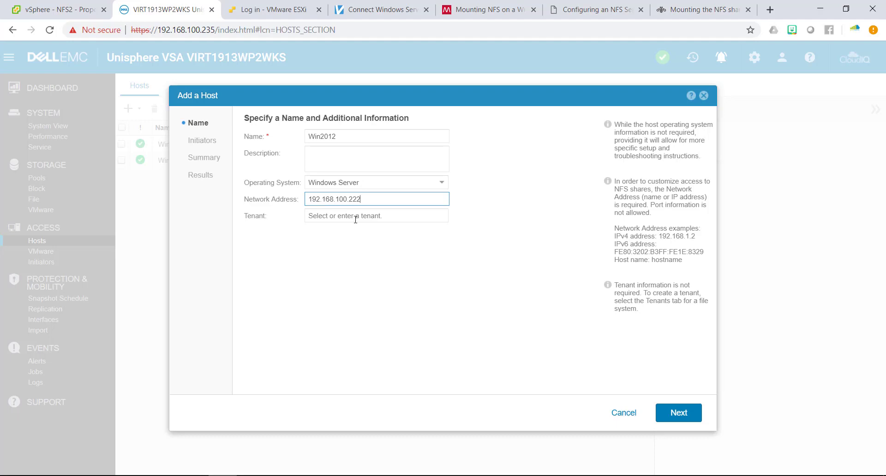
Skip initiators and finish creating the Win2012 host.
left_click(673, 417)
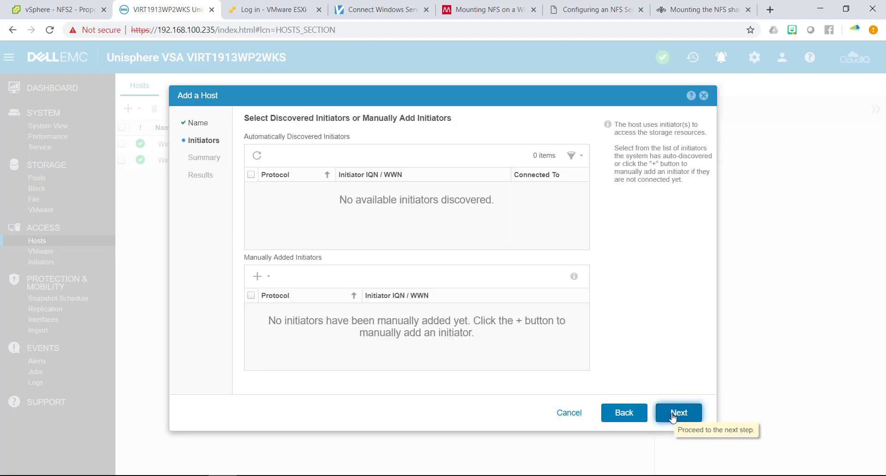
left_click(673, 417)
left_click(673, 417)
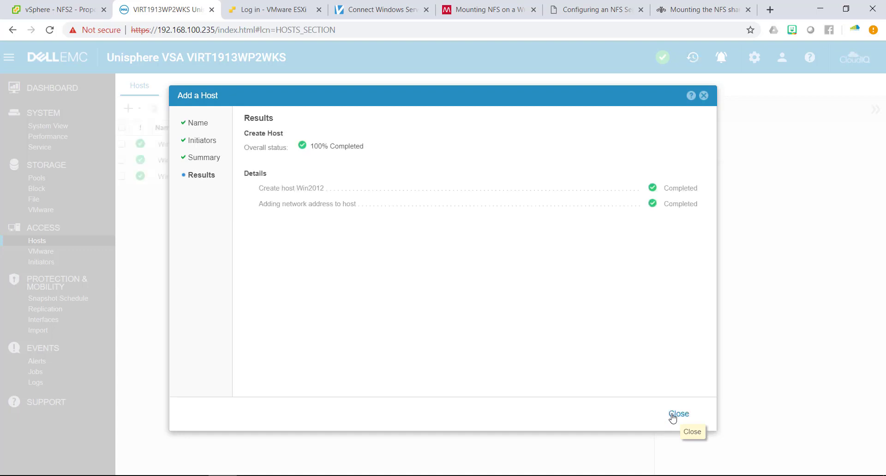
left_click(673, 417)
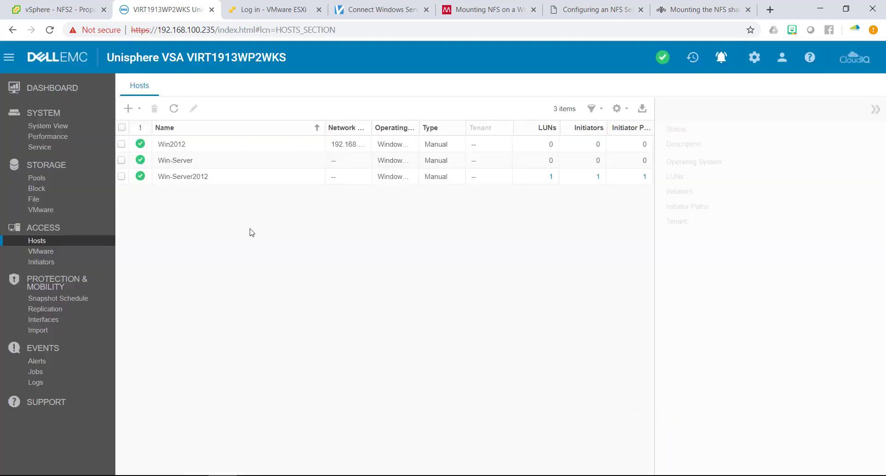
Review Win2012's properties, confirming zero LUNs and its network address.
left_click(219, 147)
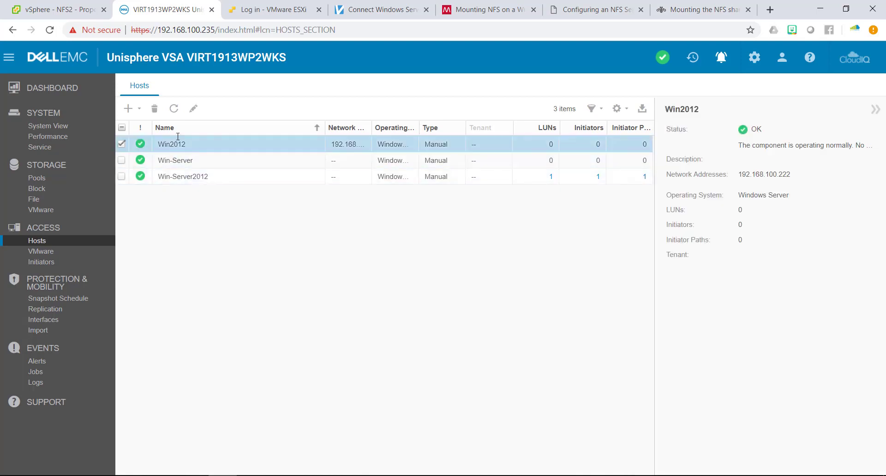
left_click(194, 109)
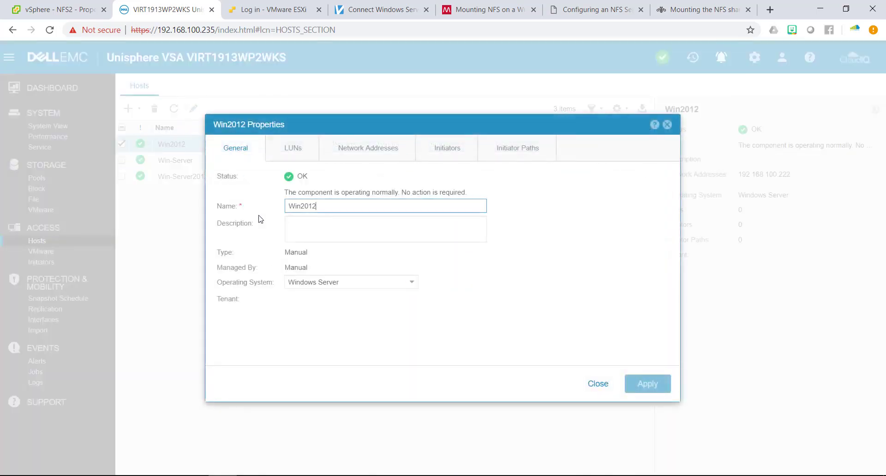
left_click(307, 151)
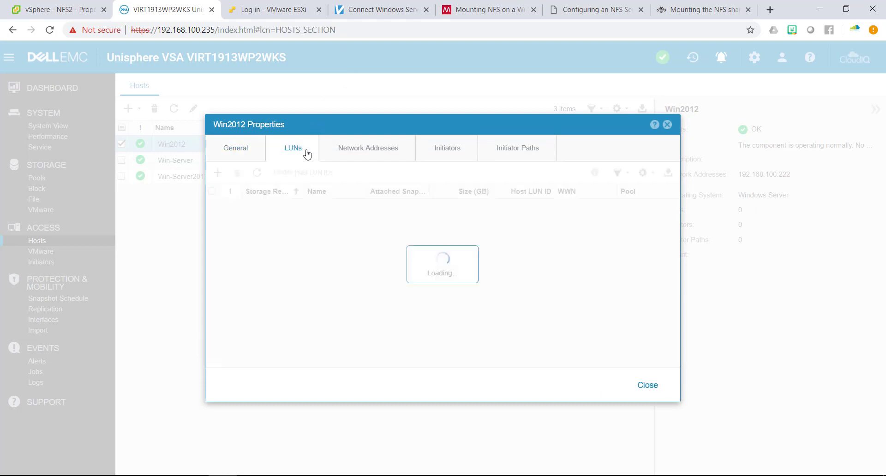
left_click(359, 148)
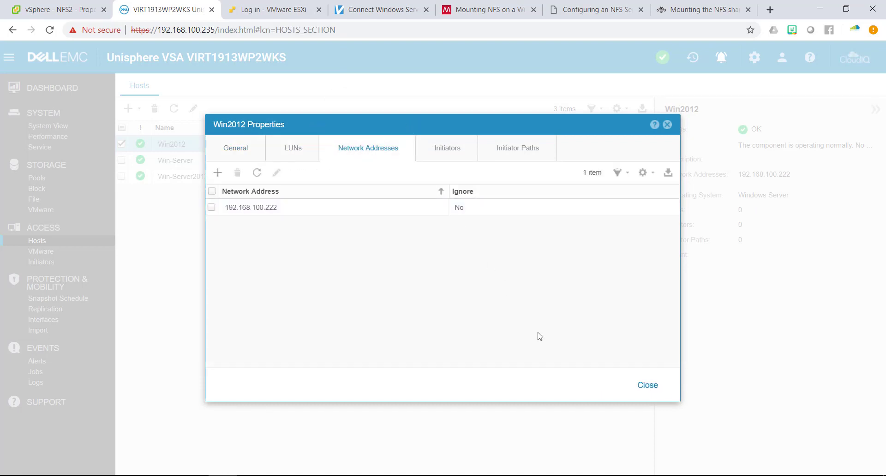
left_click(647, 386)
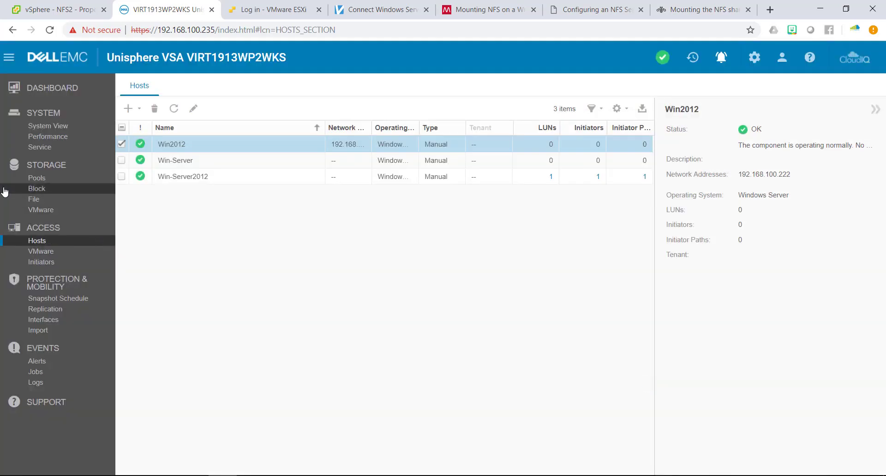
Look over the NFS1 file system properties, then open the NFS1 share for editing.
left_click(40, 201)
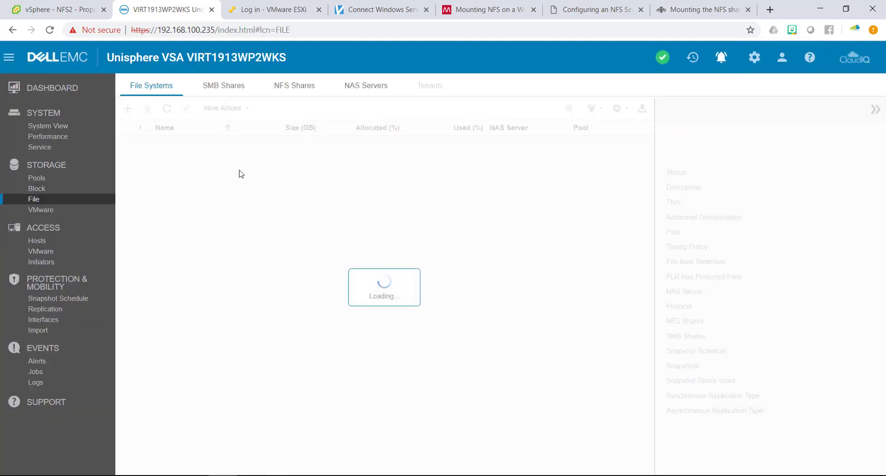
left_click(231, 146)
left_click(187, 108)
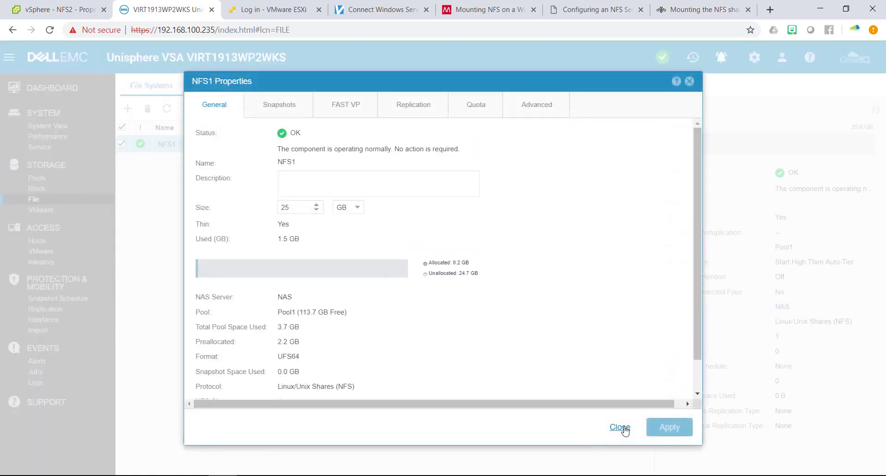
left_click(619, 427)
left_click(290, 87)
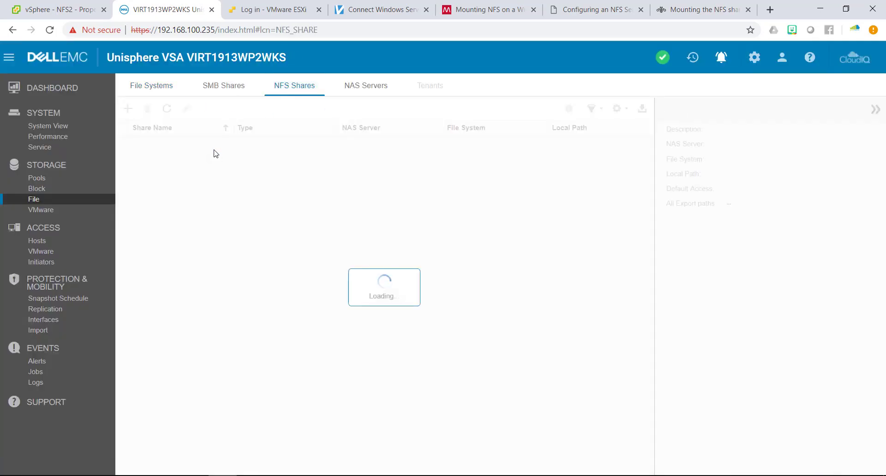
left_click(193, 147)
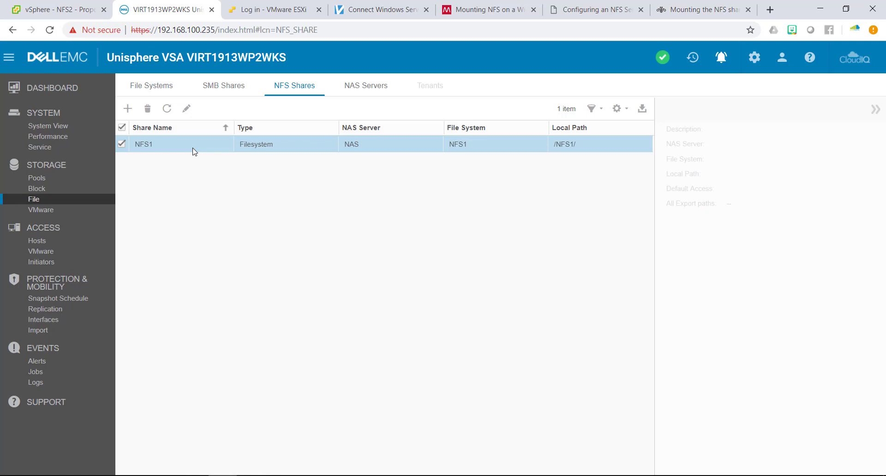
left_click(188, 108)
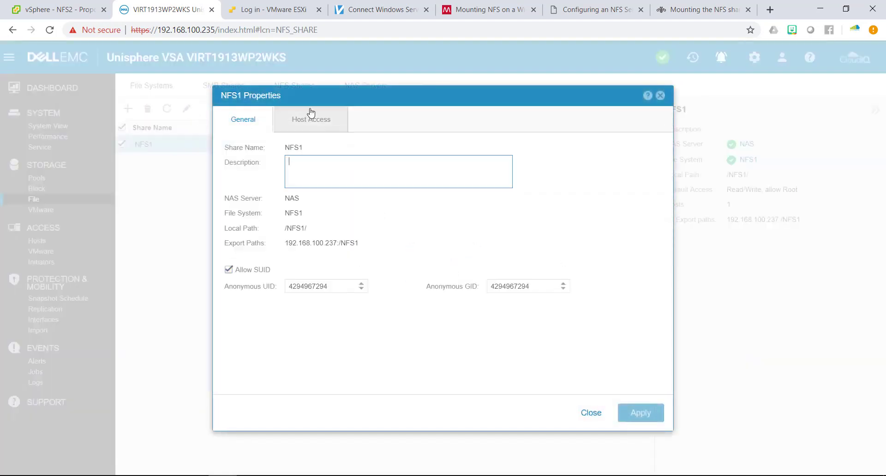
Add Win2012 to the NFS1 share's host access list and apply the change.
left_click(311, 121)
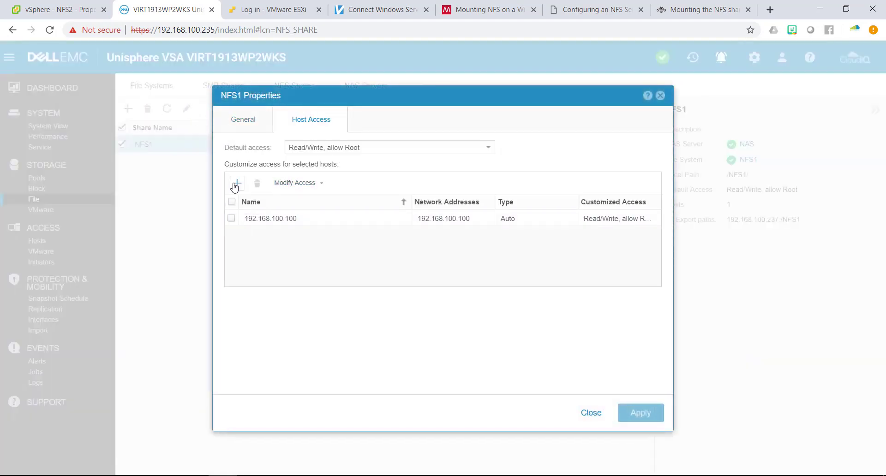
left_click(237, 184)
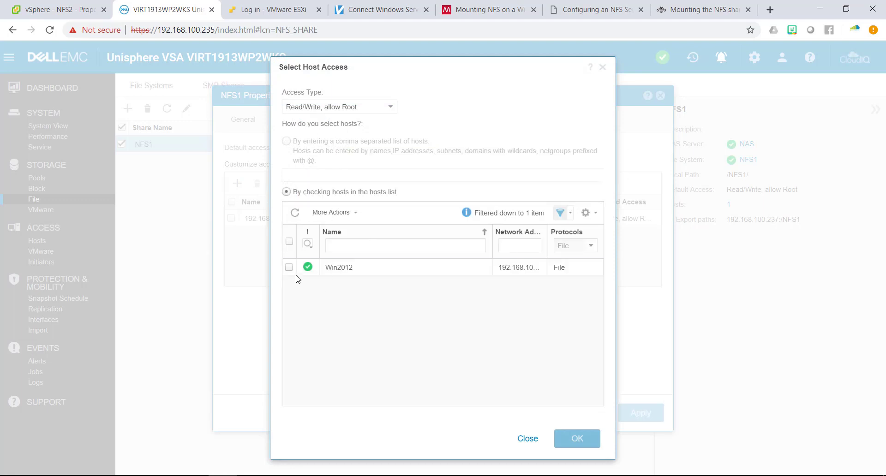
left_click(289, 268)
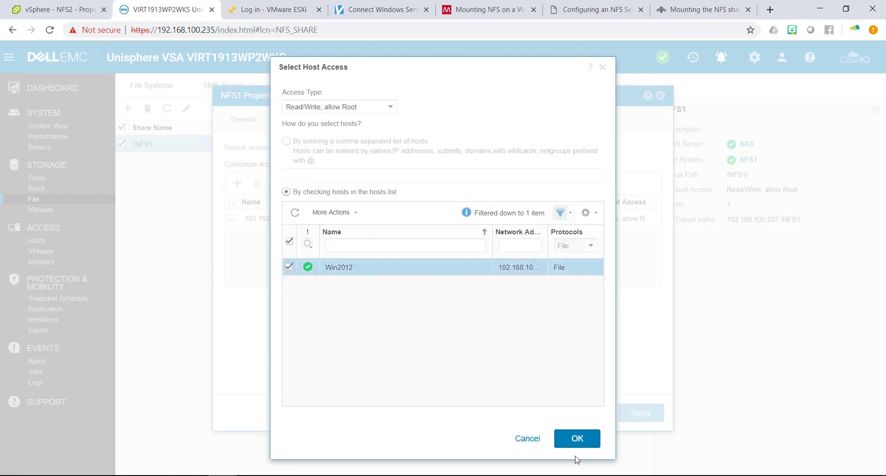
left_click(578, 438)
left_click(639, 420)
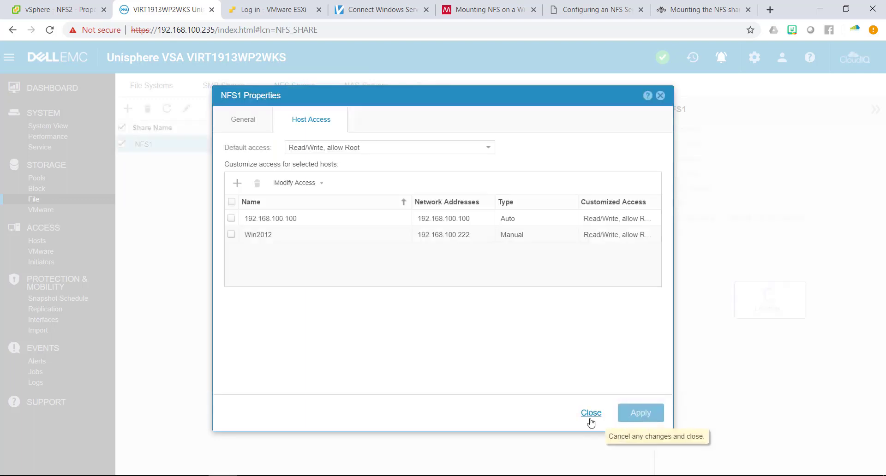
left_click(590, 416)
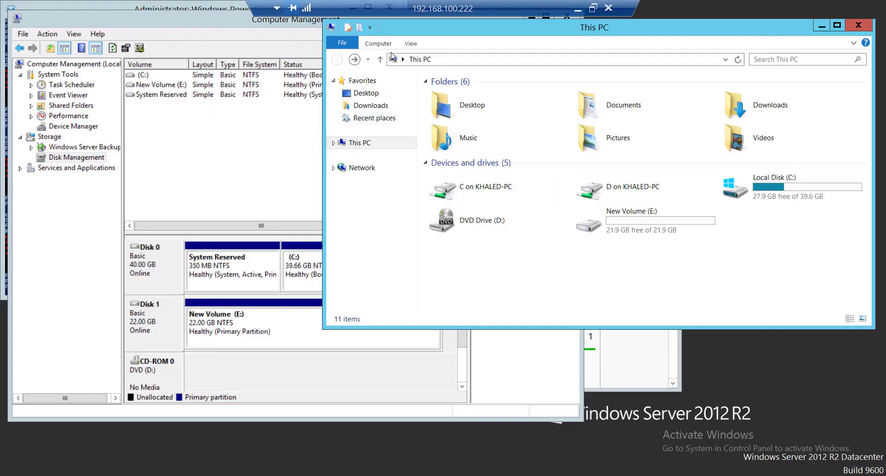
Map \\192.168.100.237\NFS1 as drive Z: in File Explorer.
left_click(378, 43)
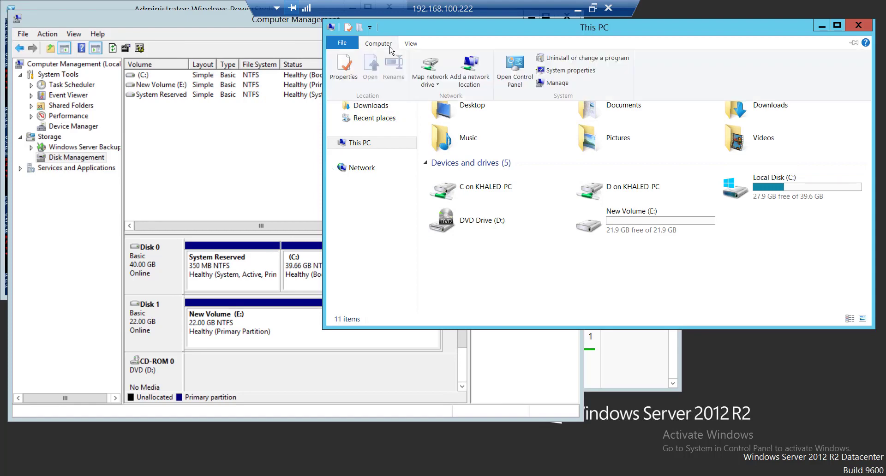
left_click(430, 84)
left_click(434, 96)
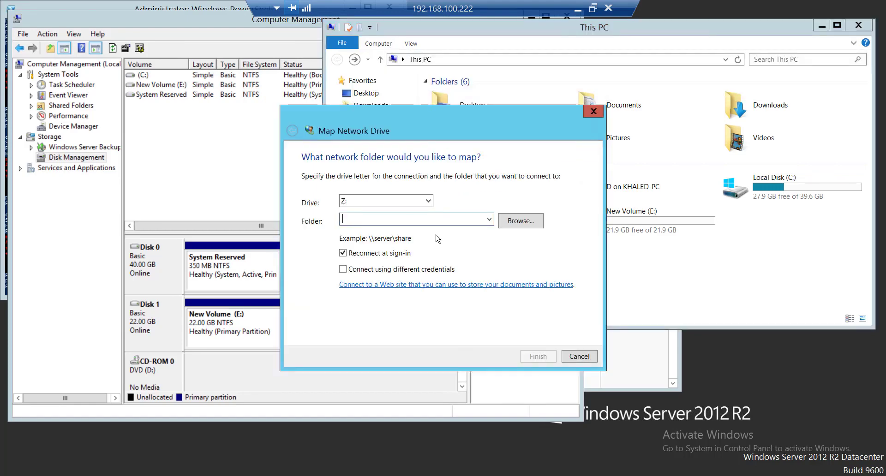
type("\\\\192.")
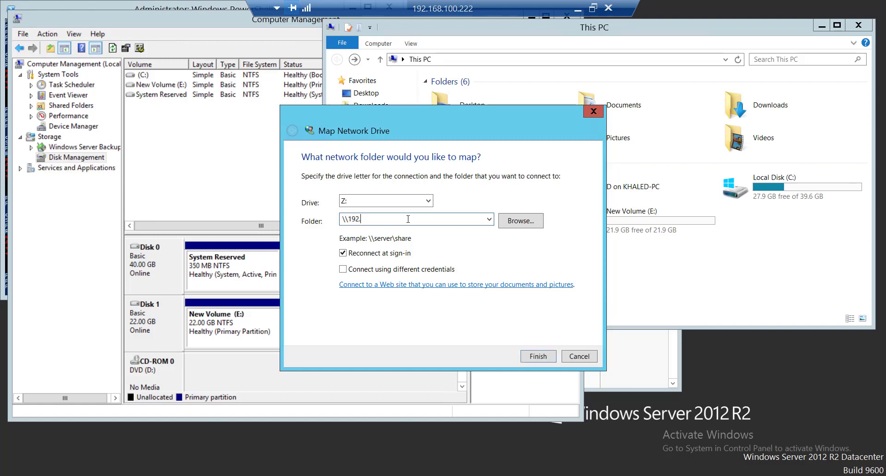
type("168.100.237\\NFS1")
left_click(537, 356)
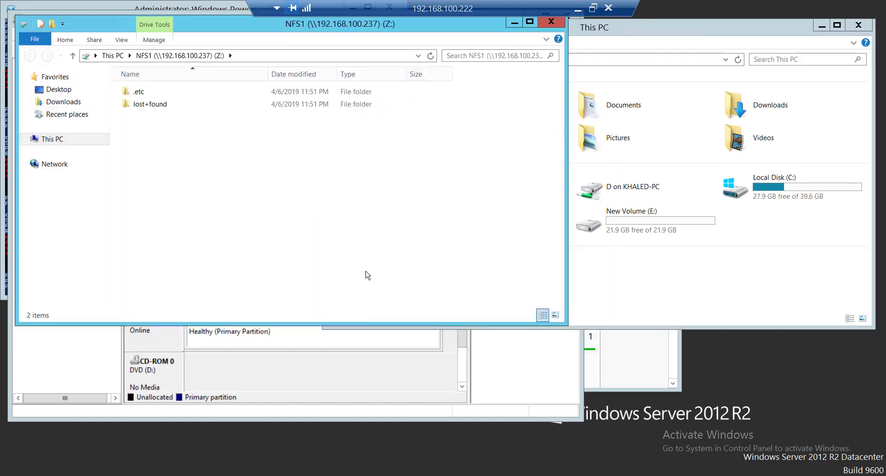
left_click(247, 55)
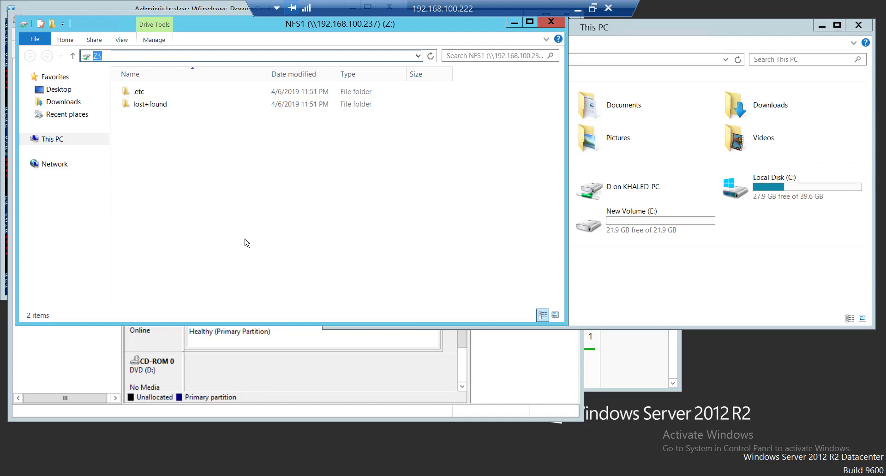
Try to create a new folder on Z: and dismiss the Access Denied error.
right_click(192, 174)
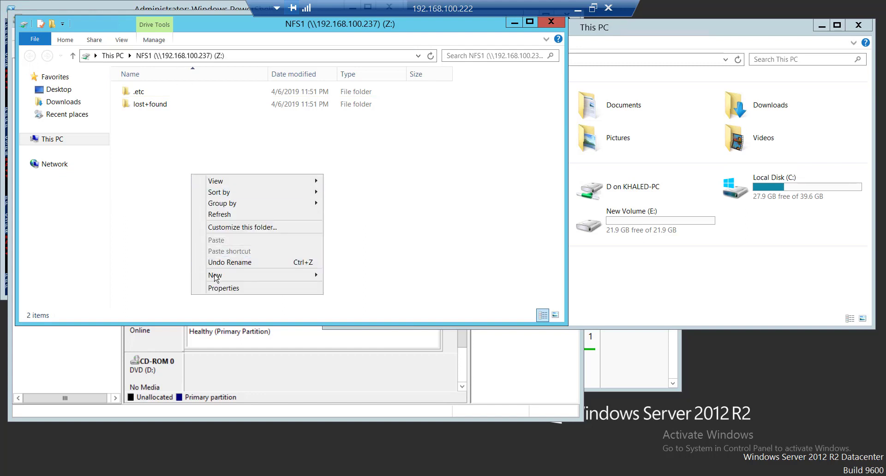
mouse_move(215, 275)
left_click(366, 279)
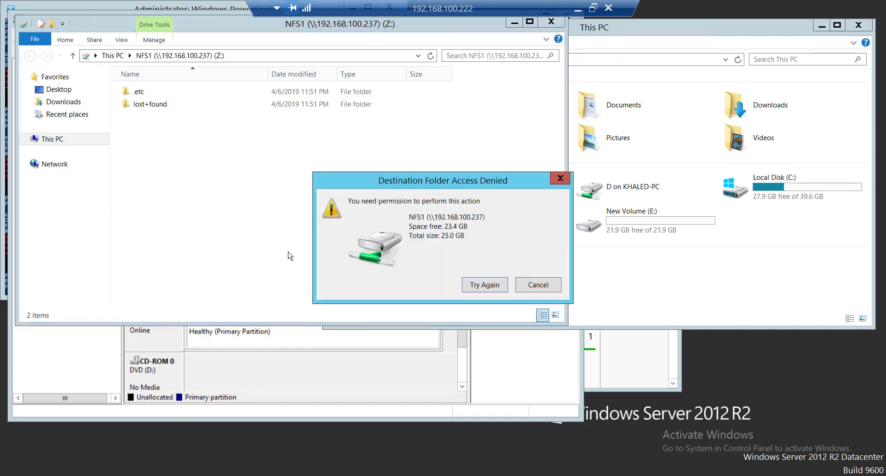
left_click(524, 284)
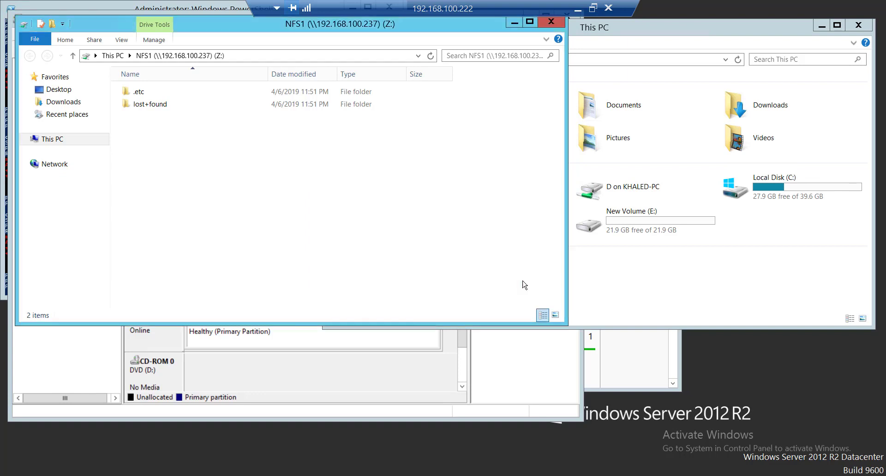
Close the context menu and minimize the remote desktop session to return to Unisphere.
right_click(187, 176)
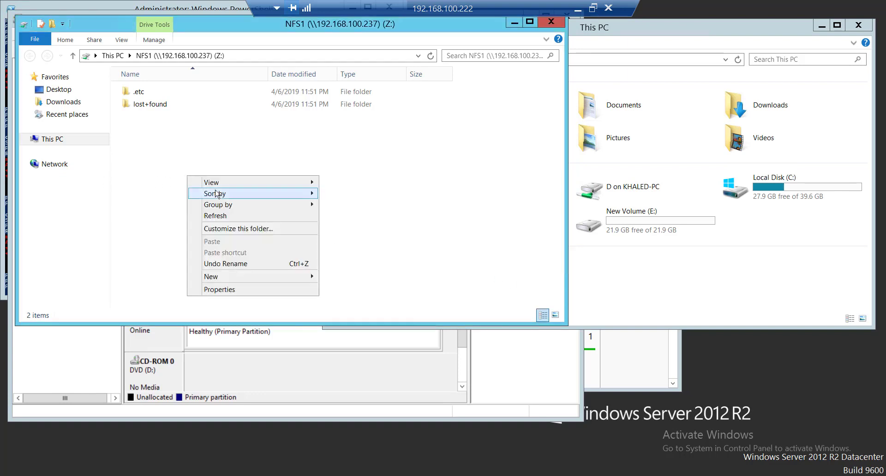
left_click(142, 171)
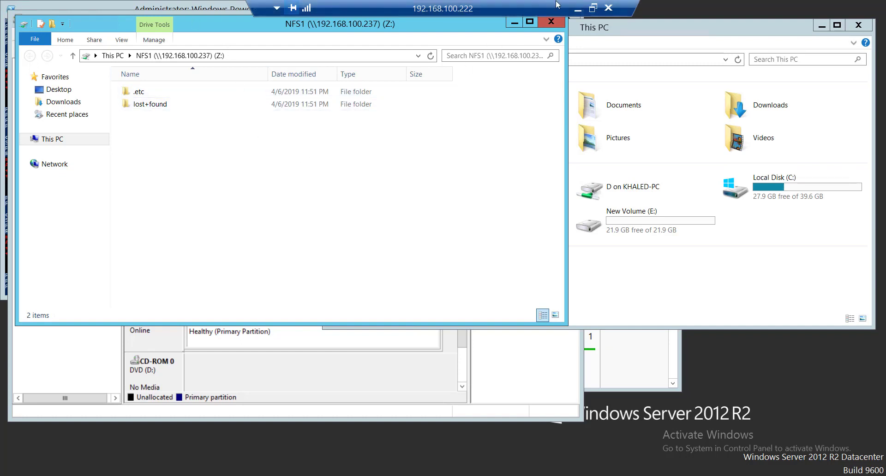
left_click(579, 7)
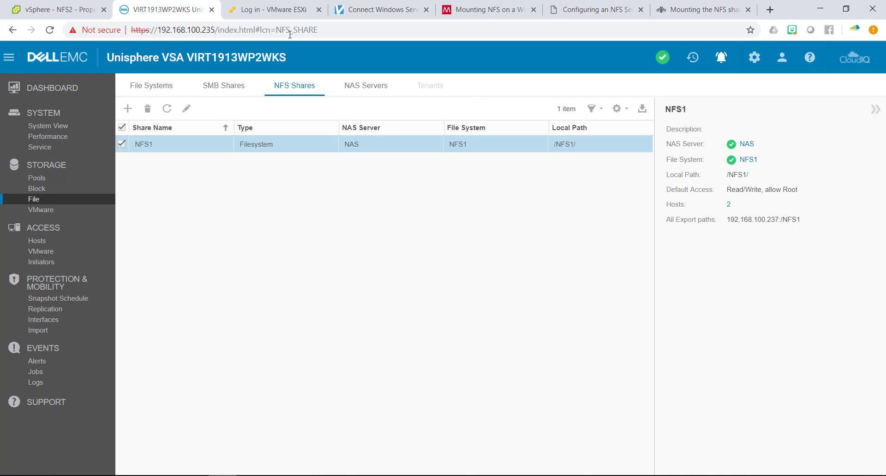
In vSphere's Files view of the NFS1 datastore, create a folder named 'New Data'.
left_click(90, 17)
left_click(59, 176)
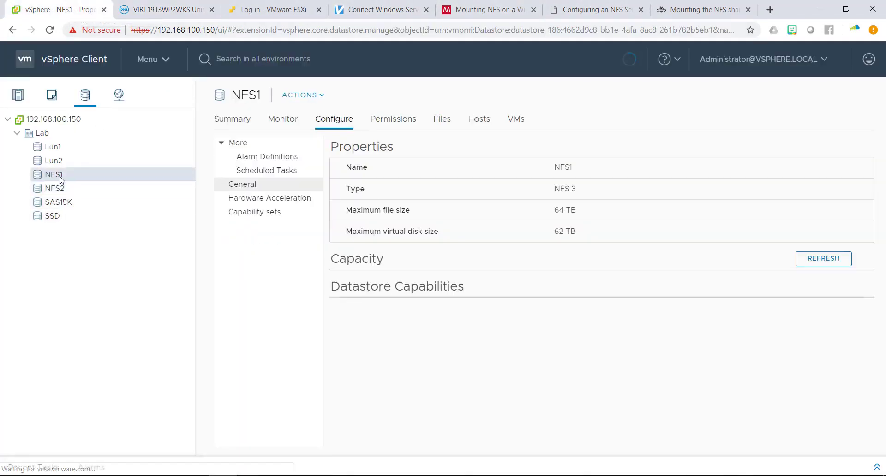
left_click(436, 121)
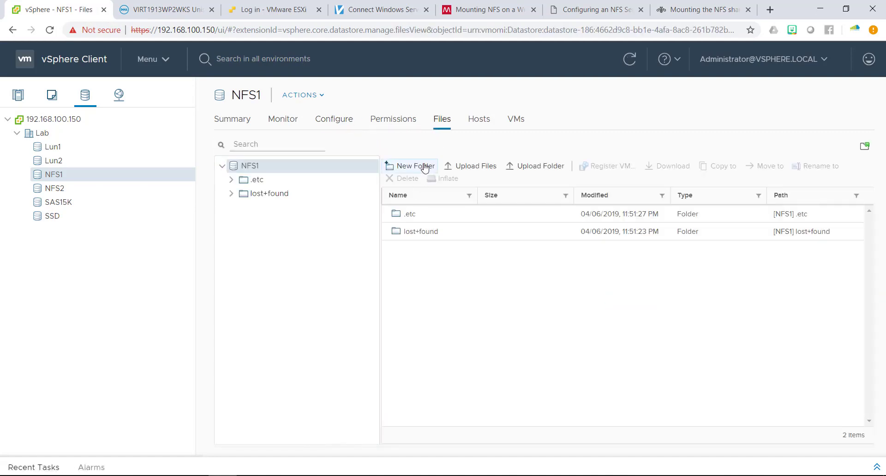
left_click(411, 166)
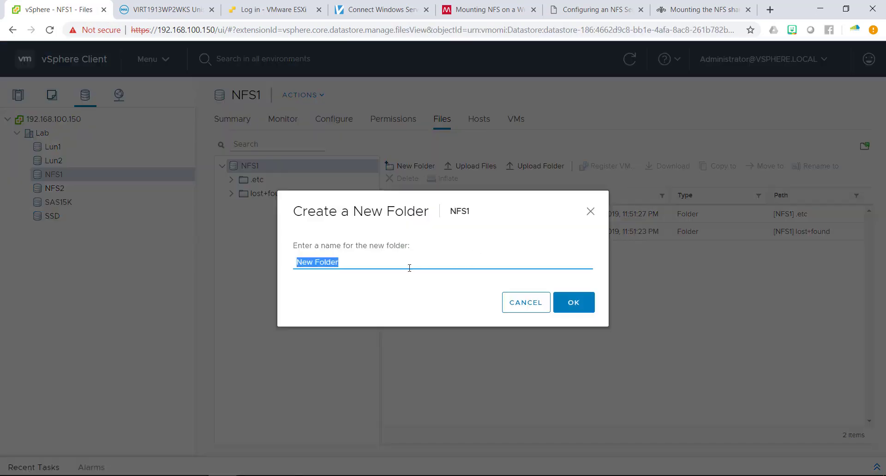
type("New Data")
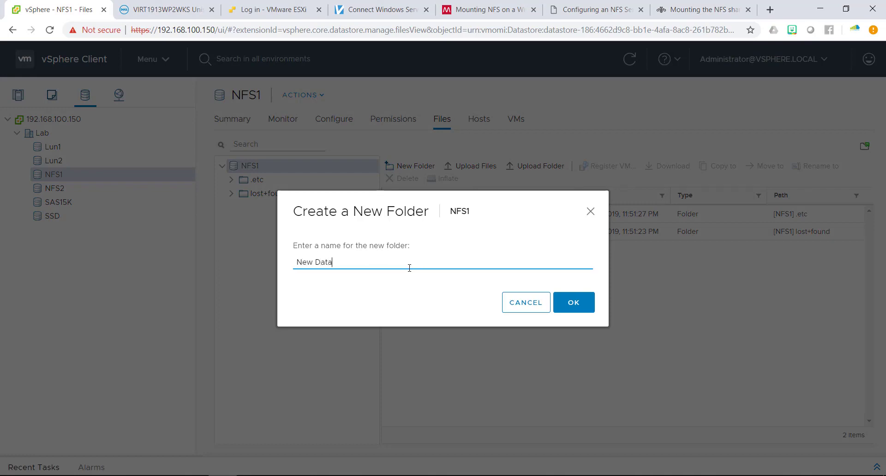
left_click(573, 312)
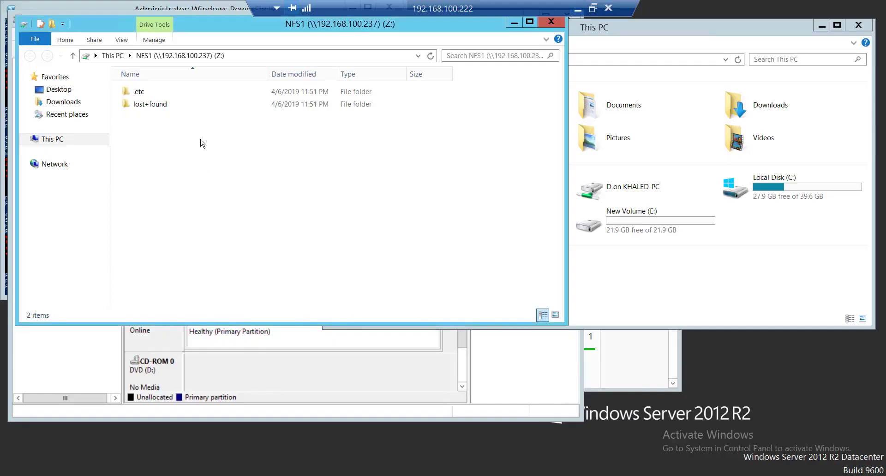
Refresh the Z: listing, select the new 'New Data' folder, then minimize the remote desktop.
right_click(201, 139)
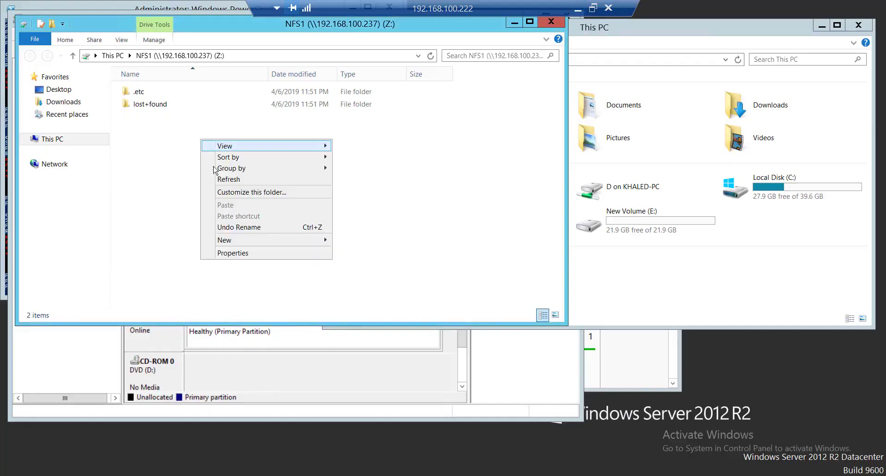
left_click(221, 179)
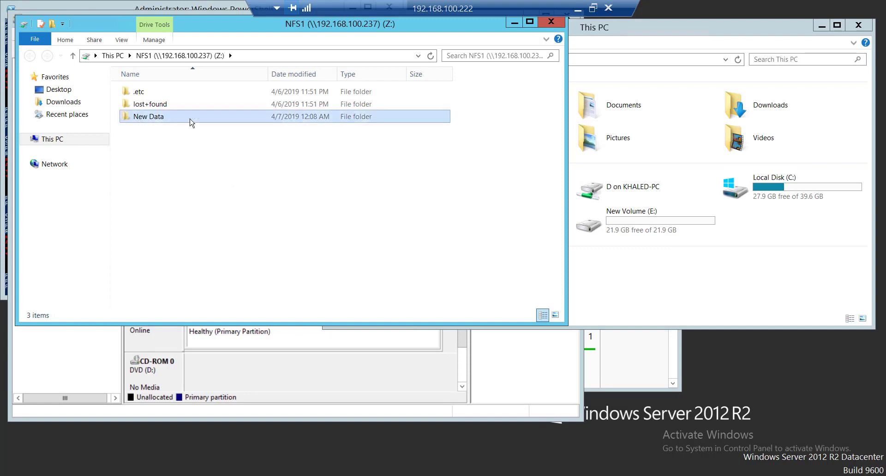
left_click(164, 121)
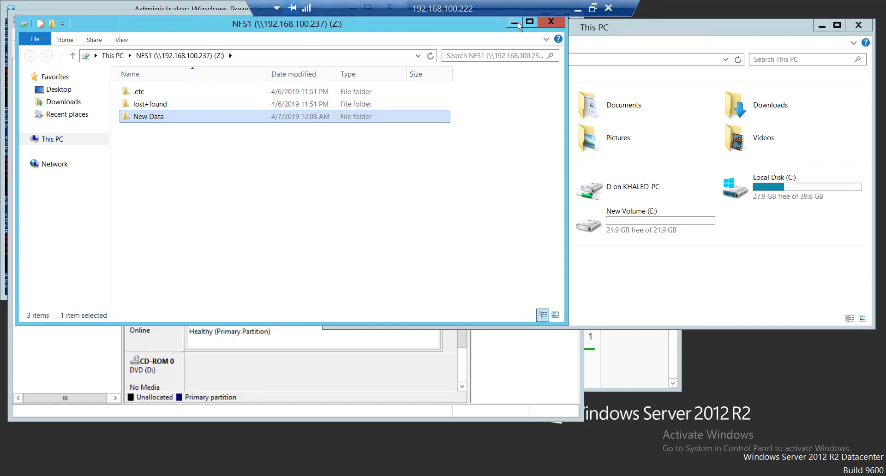
left_click(577, 7)
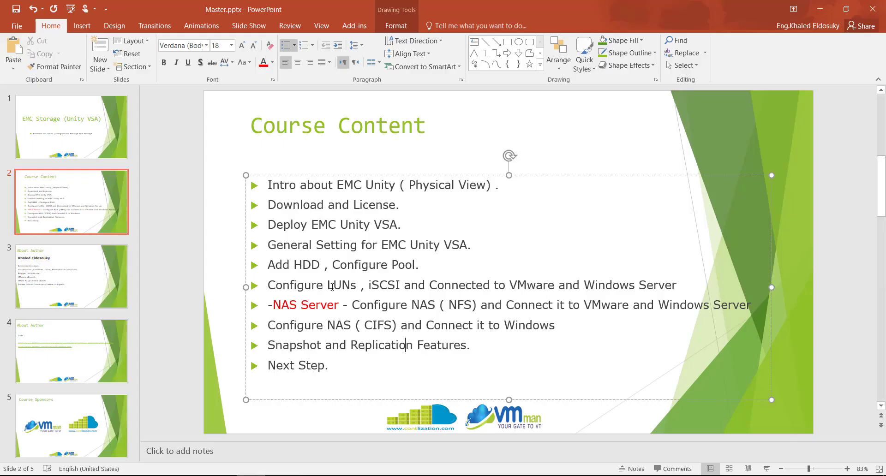
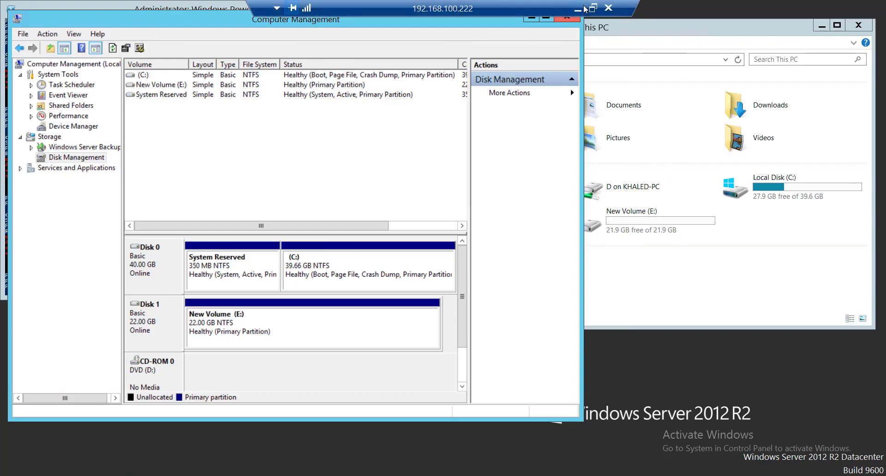
Return to Unisphere and show the File Systems list containing the 25.0 GB NFS1.
left_click(578, 8)
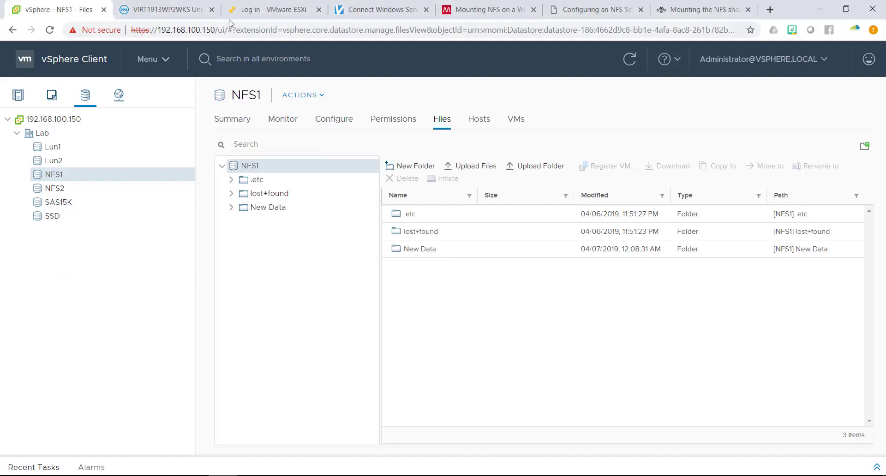
left_click(161, 11)
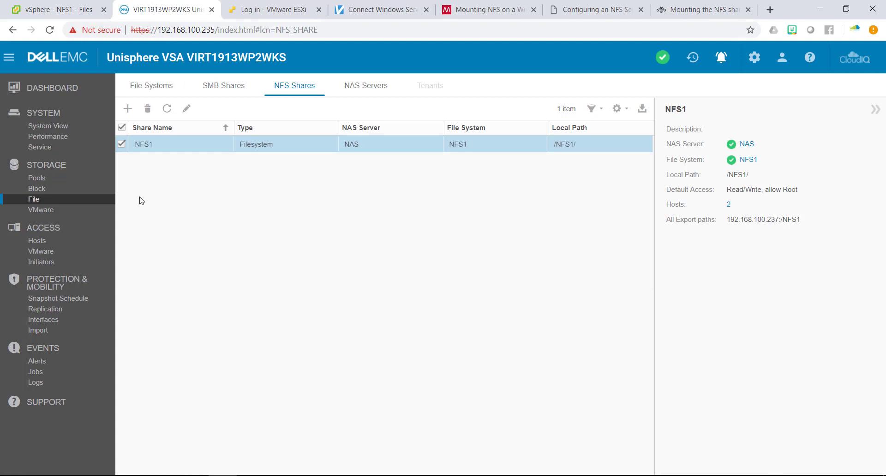
left_click(146, 86)
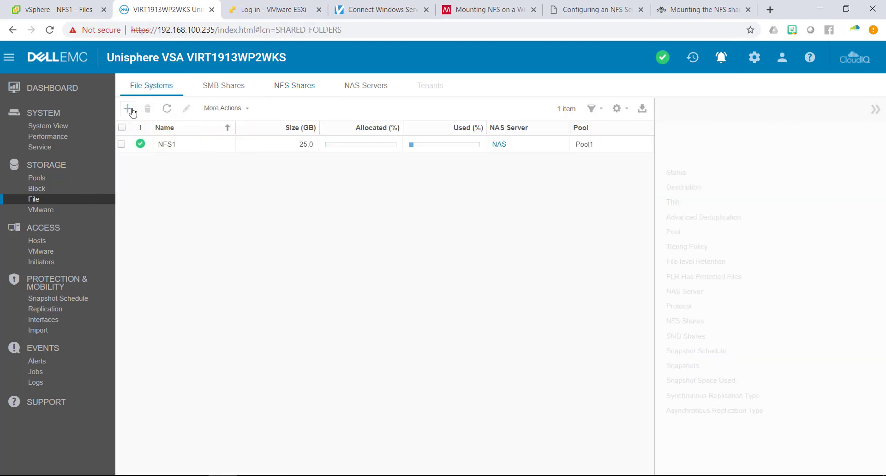
left_click(131, 110)
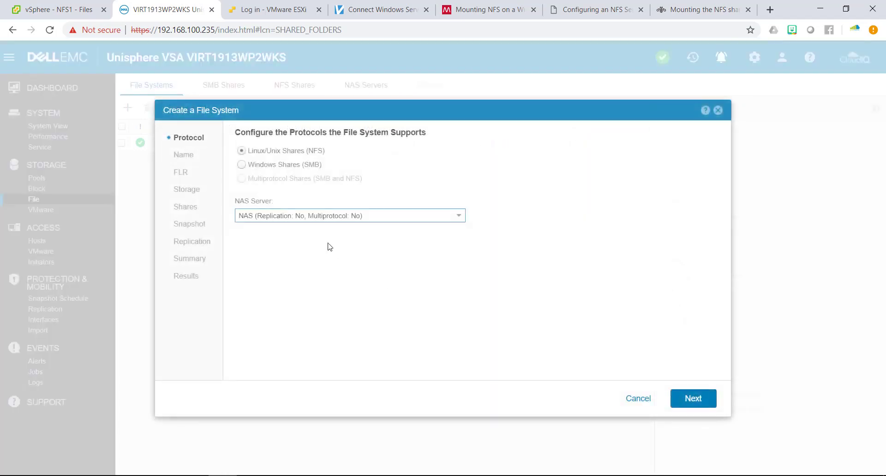
Choose Windows Shares (SMB), name it SMB1, keep FLR off, and set size to 40 GB.
left_click(302, 166)
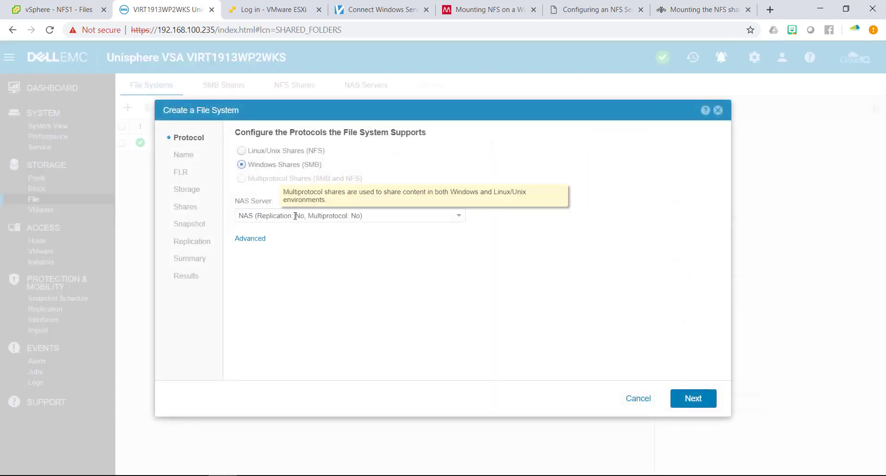
left_click(693, 400)
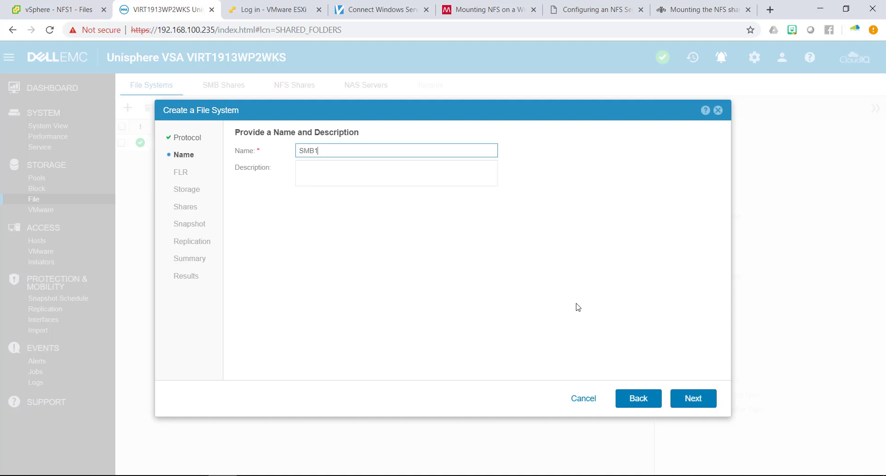
left_click(693, 402)
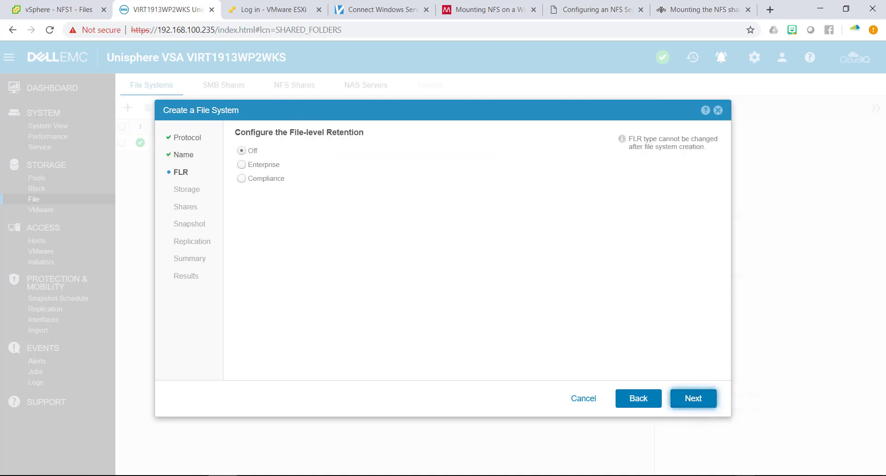
left_click(700, 404)
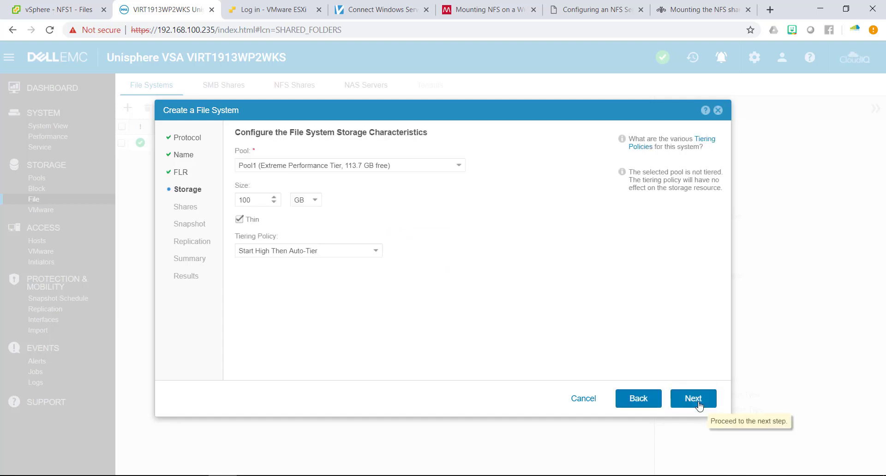
double_click(252, 198)
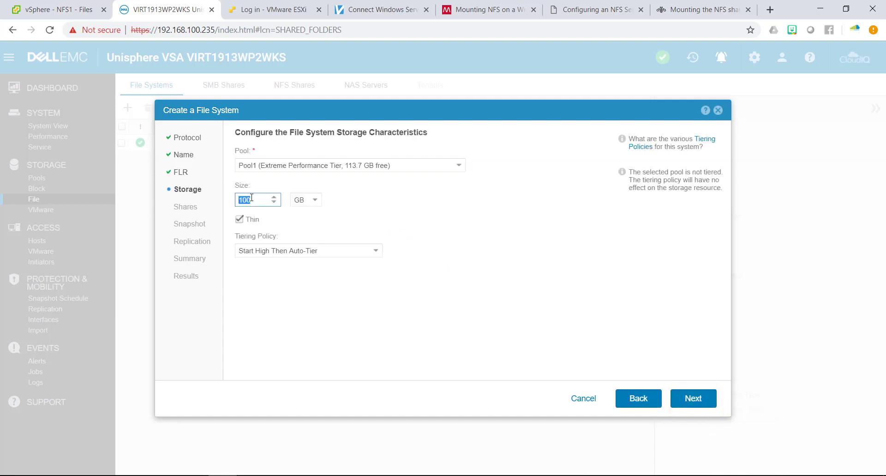
type("40")
left_click(695, 408)
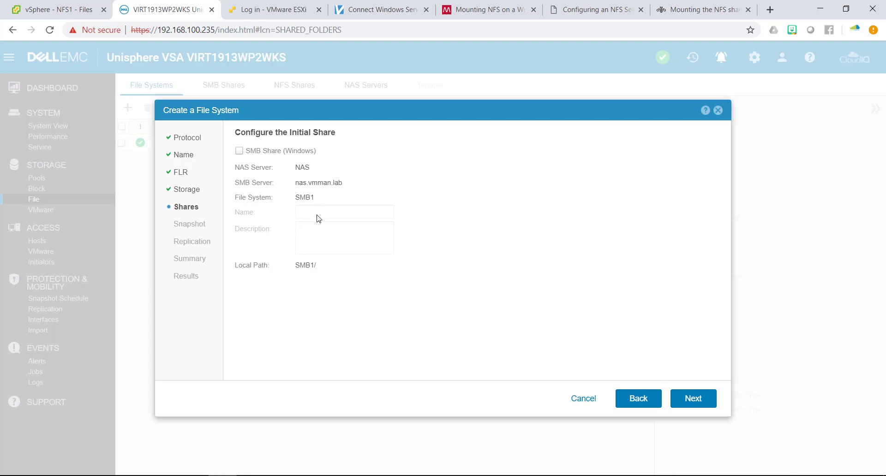
Enable an initial SMB share and name it SMB1.
left_click(265, 150)
left_click(313, 211)
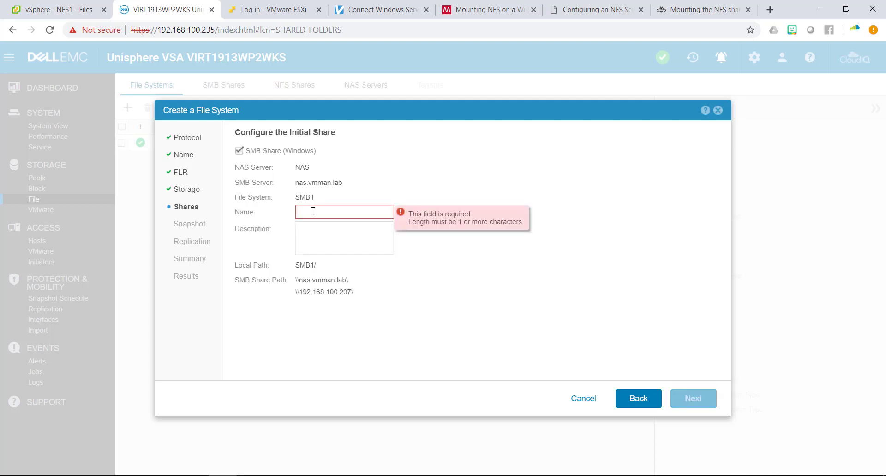
type("SMB")
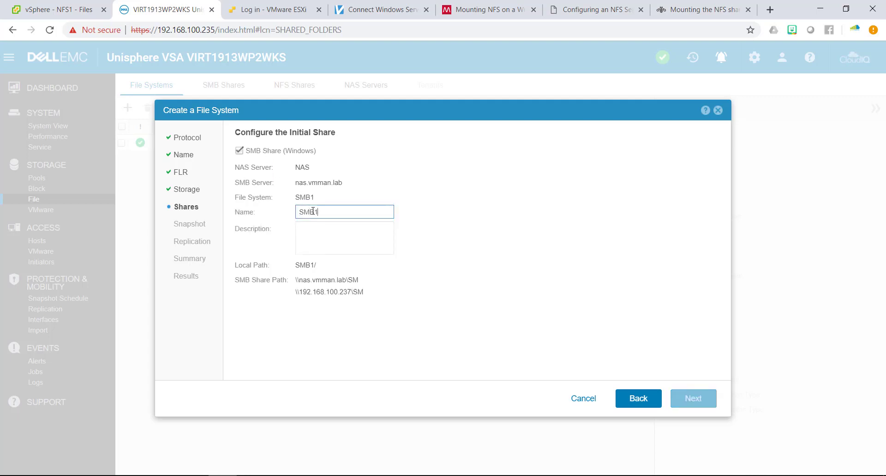
type("1")
left_click_drag(364, 280, 256, 288)
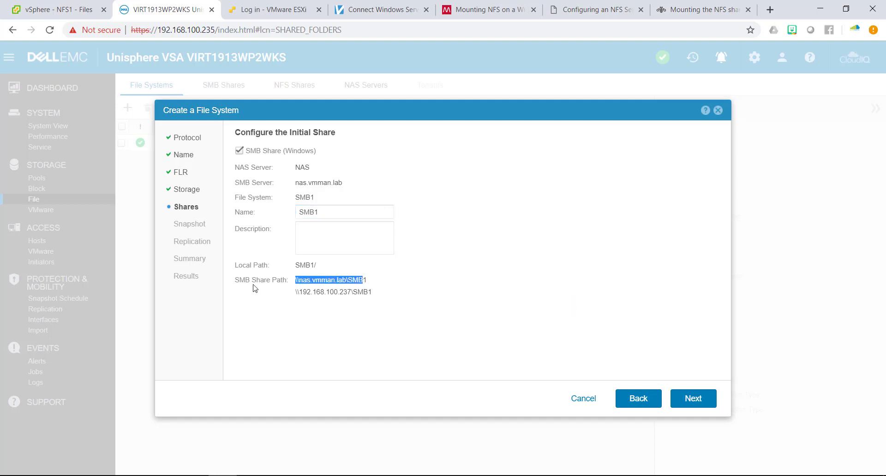
left_click_drag(371, 290, 278, 287)
left_click(356, 281)
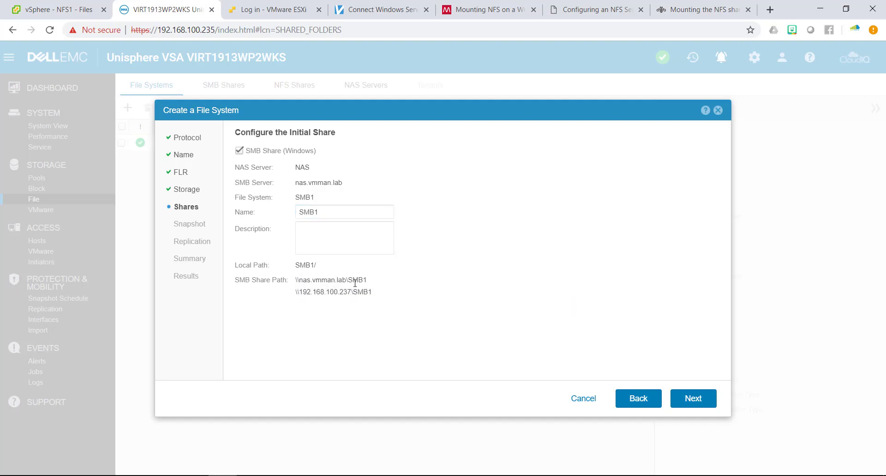
Keep default share, snapshot and replication settings and finish the wizard.
left_click(688, 400)
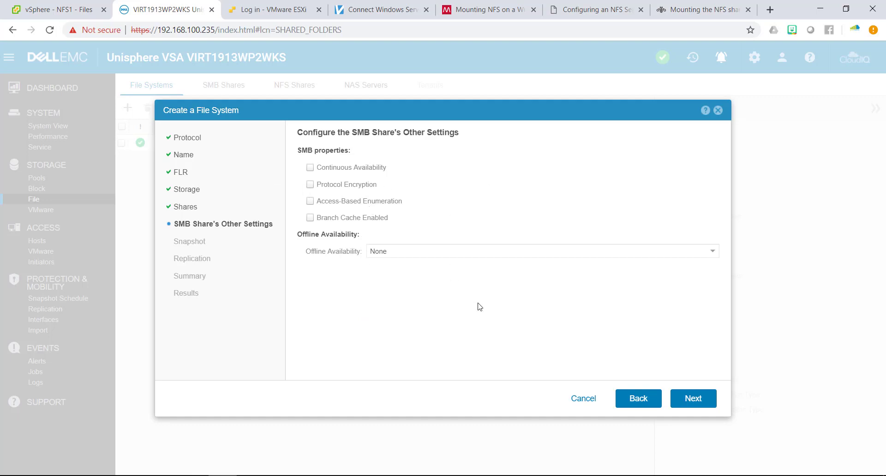
left_click(688, 399)
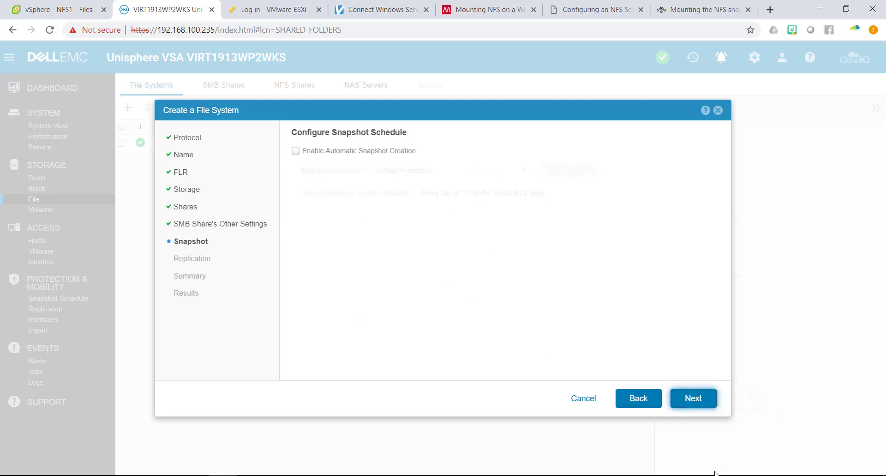
left_click(692, 399)
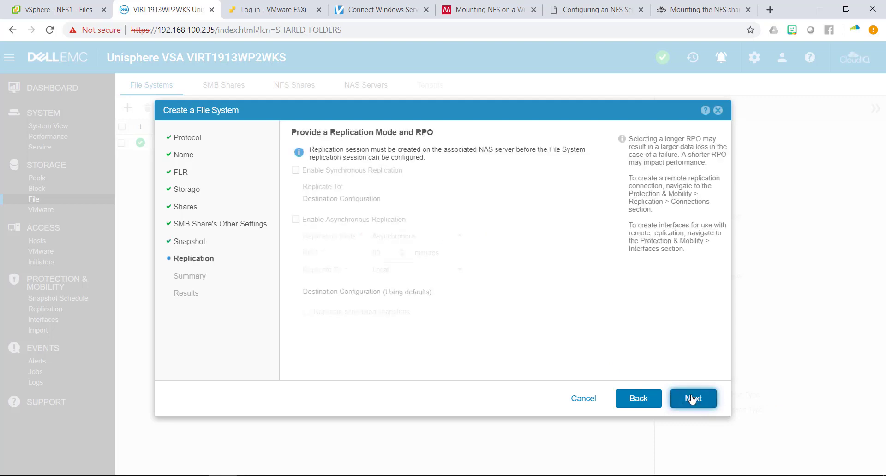
left_click(691, 401)
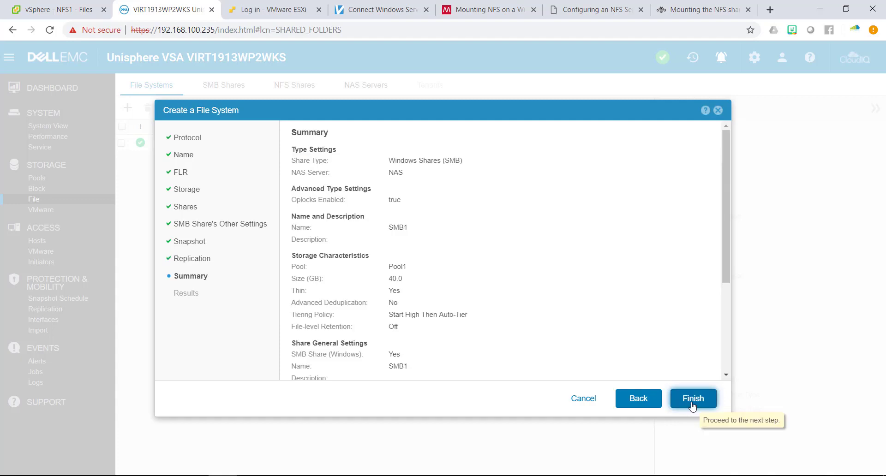
left_click(692, 402)
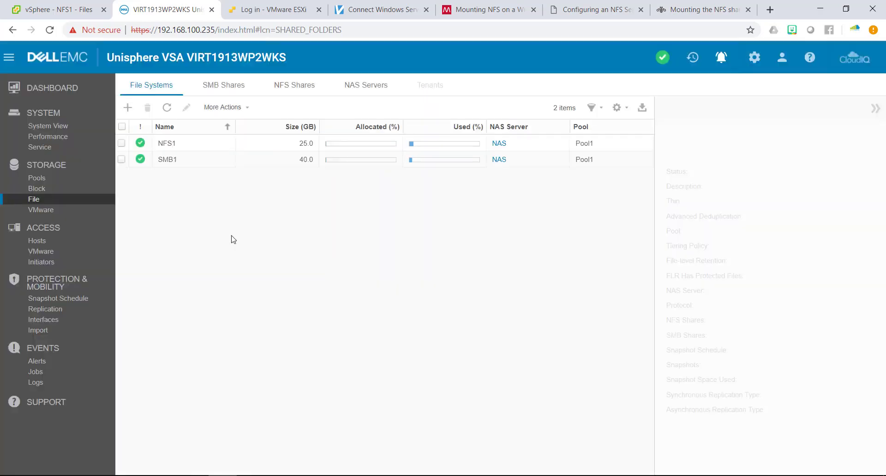
Close the completed wizard so SMB1 shows as 40.0 GB in Pool1 beside NFS1.
left_click(220, 160)
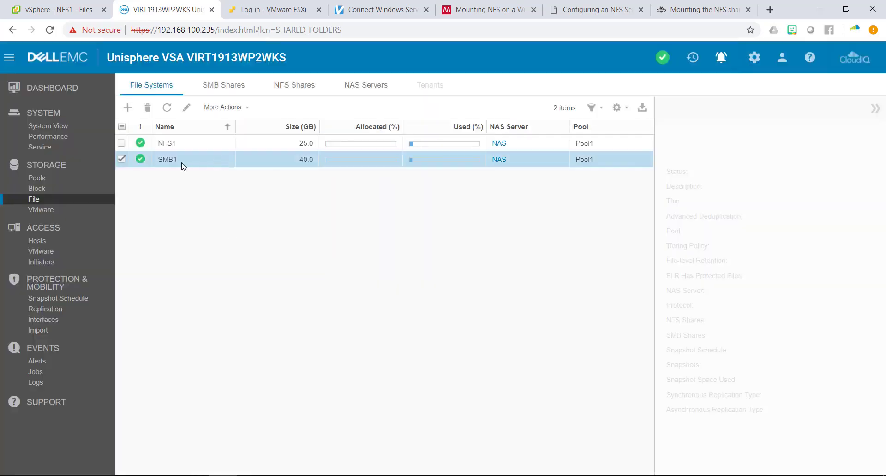
Open SMB1's properties and review its Snapshots, FAST VP, Replication and Quota tabs.
left_click(187, 107)
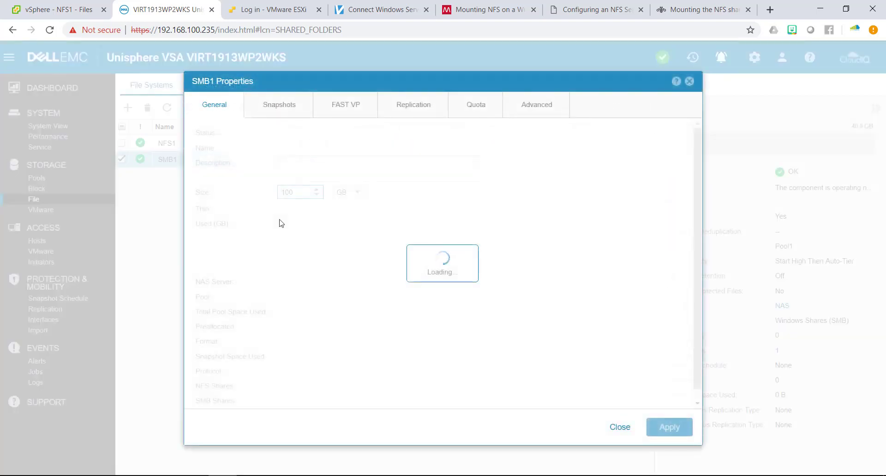
left_click(280, 108)
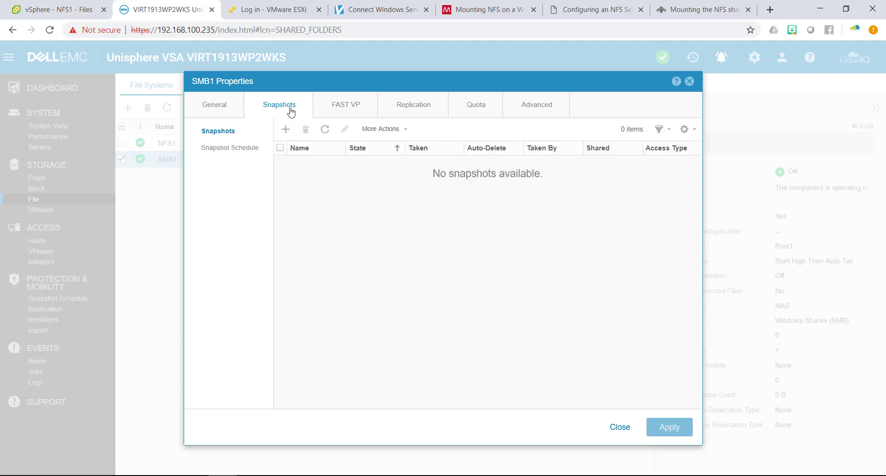
left_click(349, 110)
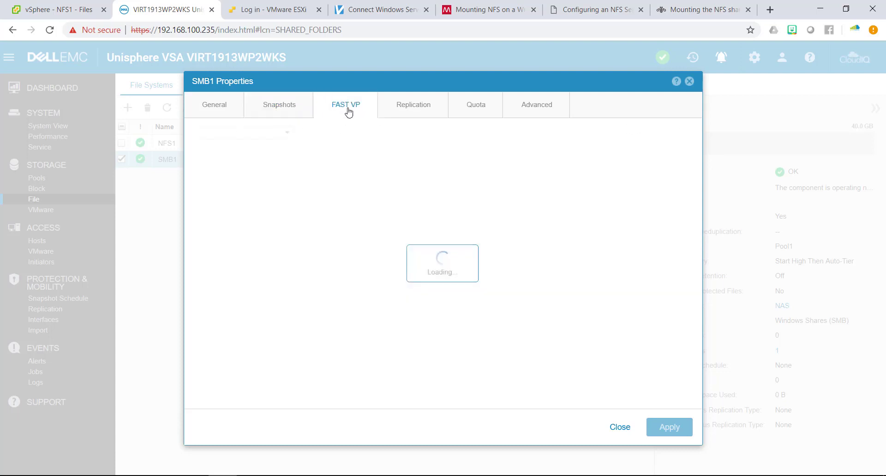
left_click(413, 113)
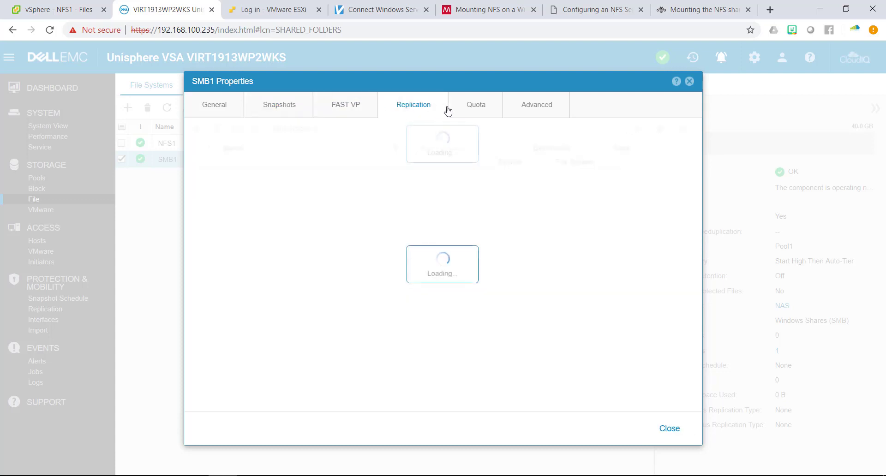
left_click(486, 111)
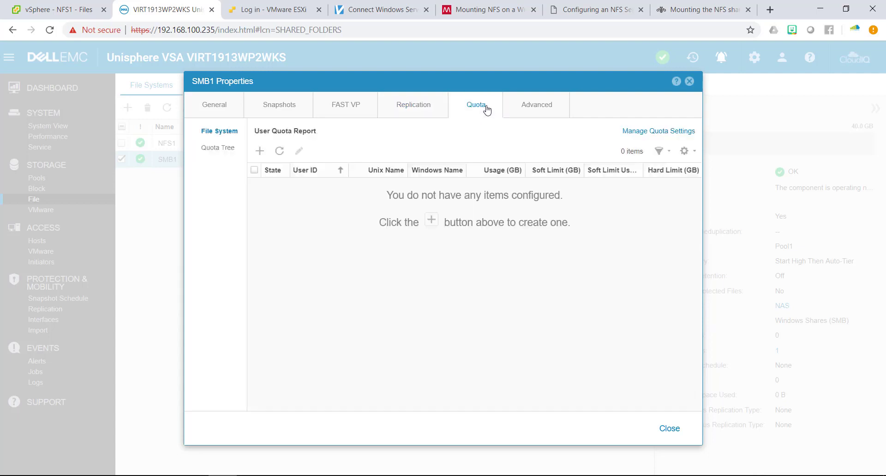
Begin a Windows Name user quota, cancel it, and close SMB1's properties.
left_click(260, 150)
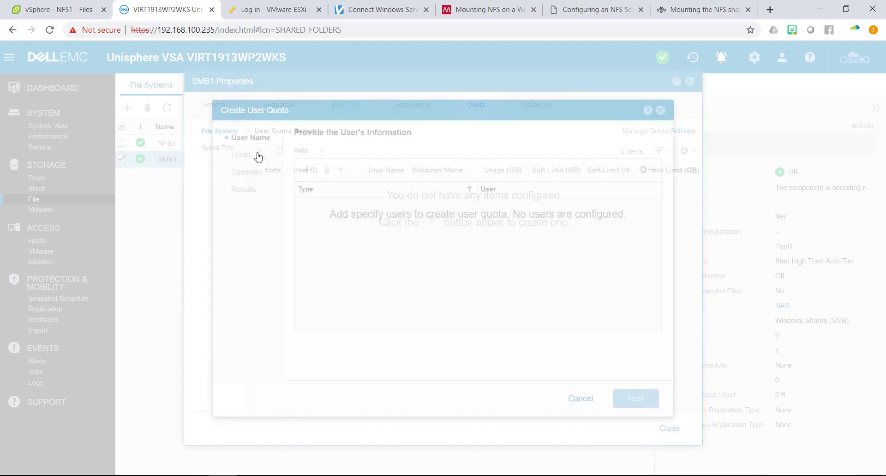
left_click(307, 170)
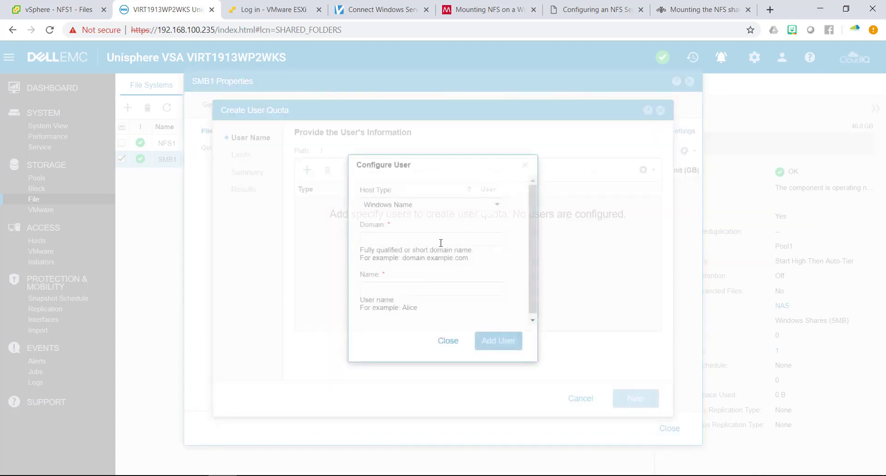
left_click(417, 205)
left_click(418, 208)
left_click(401, 241)
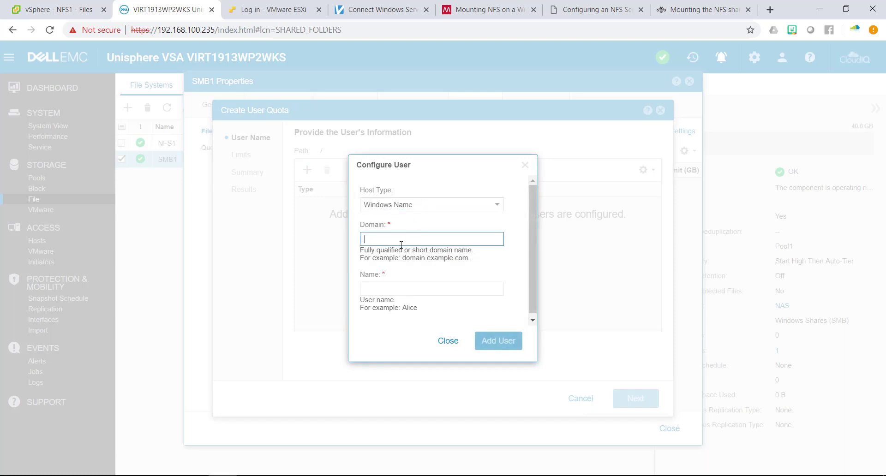
left_click(447, 341)
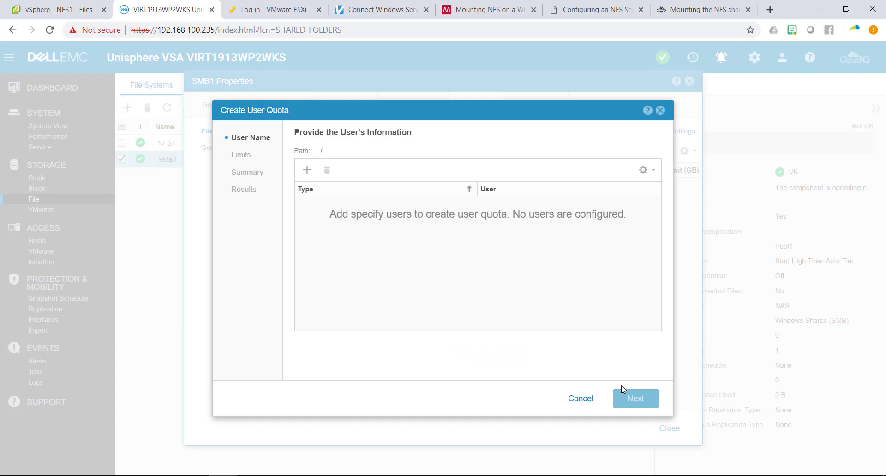
left_click(592, 400)
left_click(518, 291)
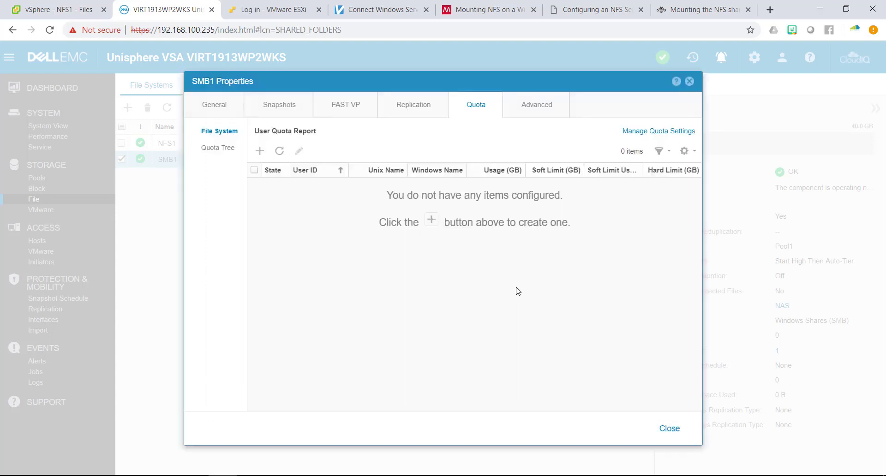
left_click(669, 431)
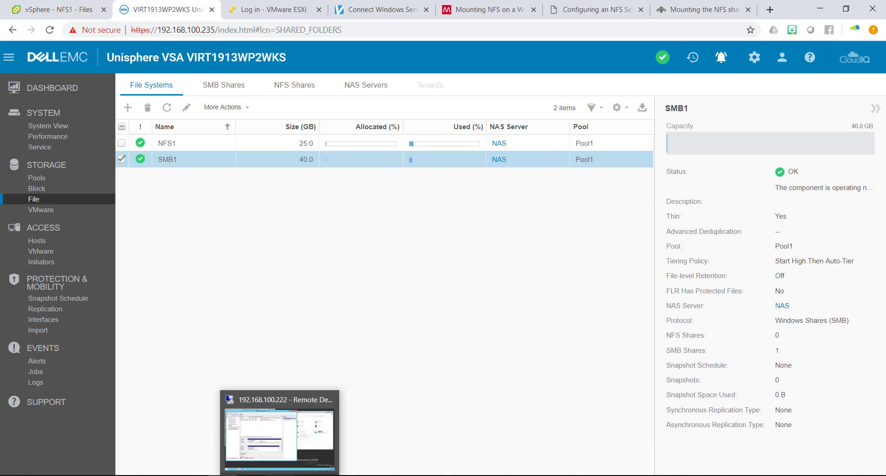
left_click(280, 434)
Browse File Explorer to \\192.168.100.237 and open the smb1 share.
left_click(649, 278)
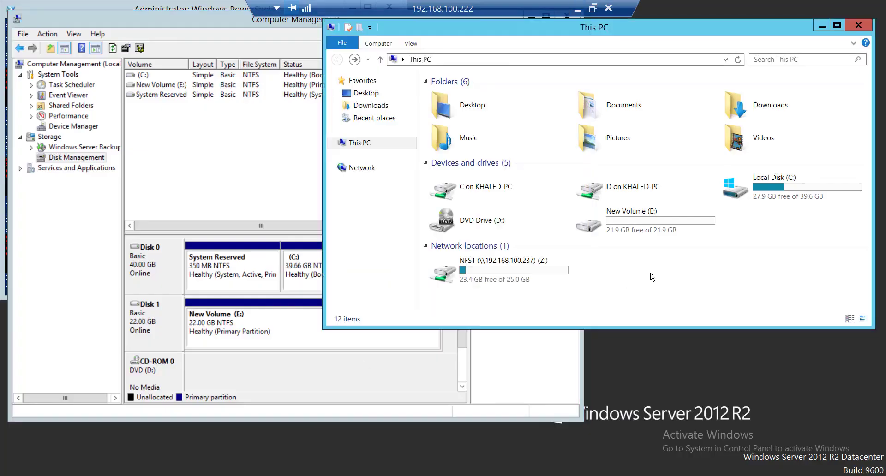
left_click(484, 59)
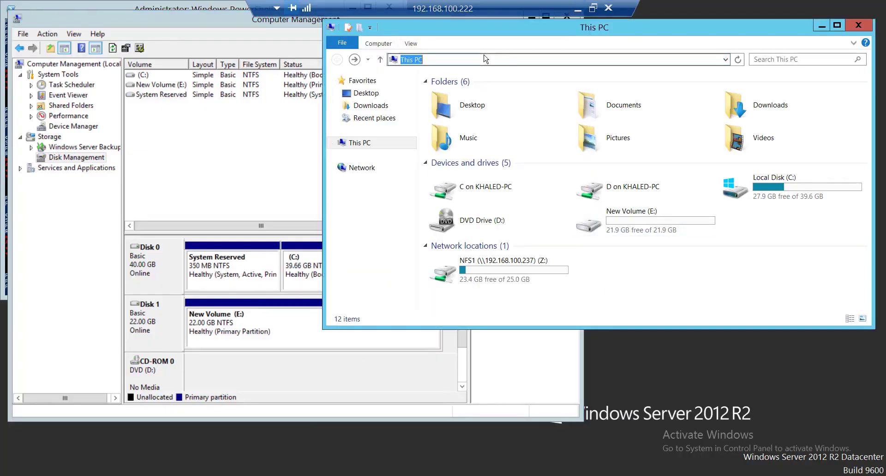
type("\\\\")
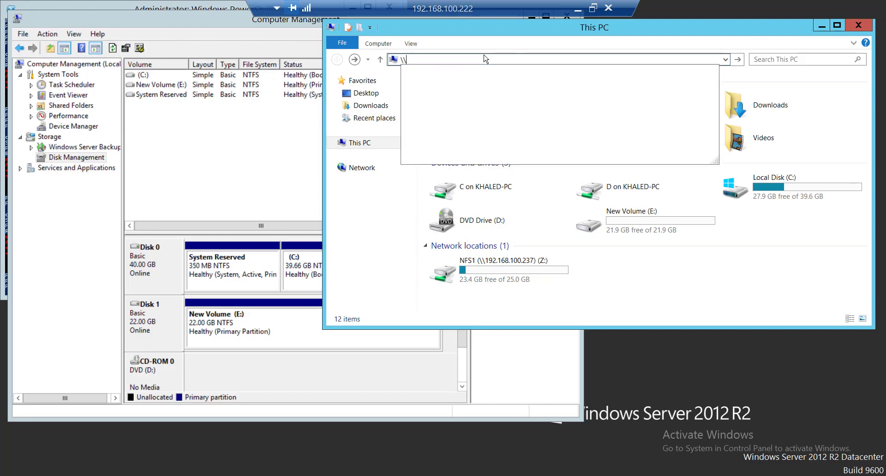
type("192.168.100.23")
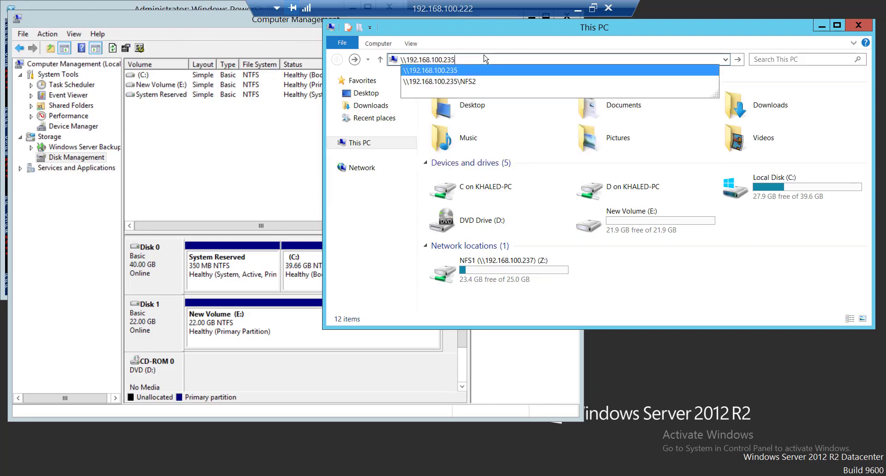
key("Escape")
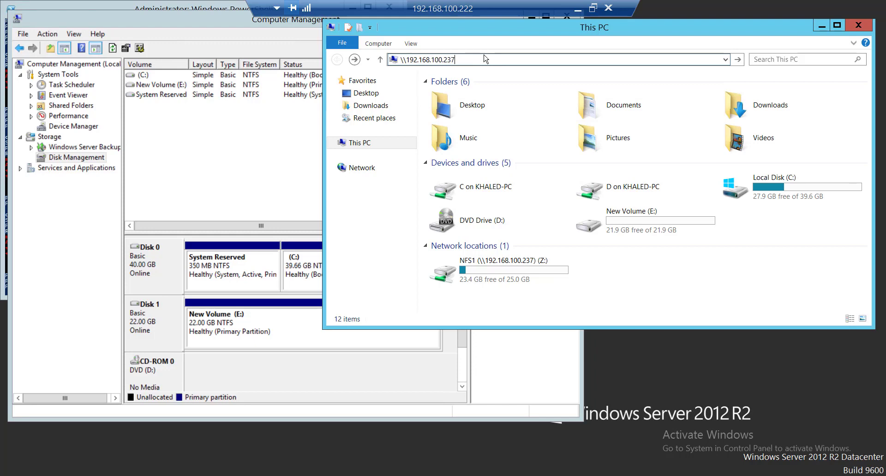
key("Return")
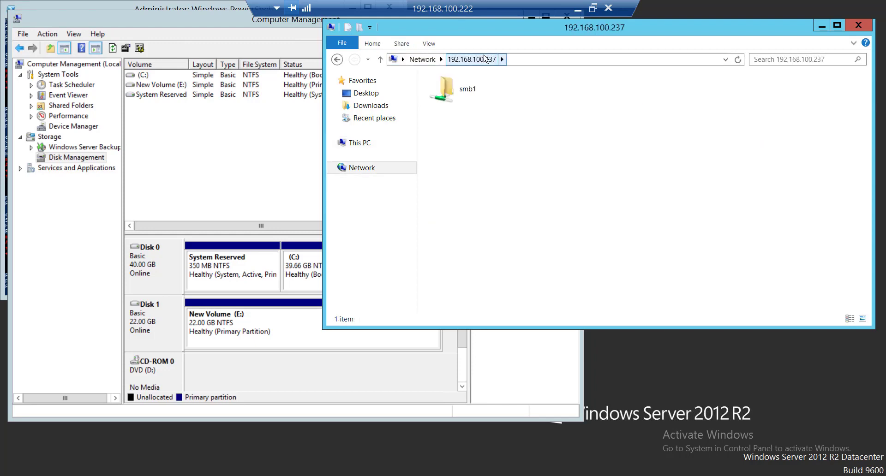
double_click(466, 88)
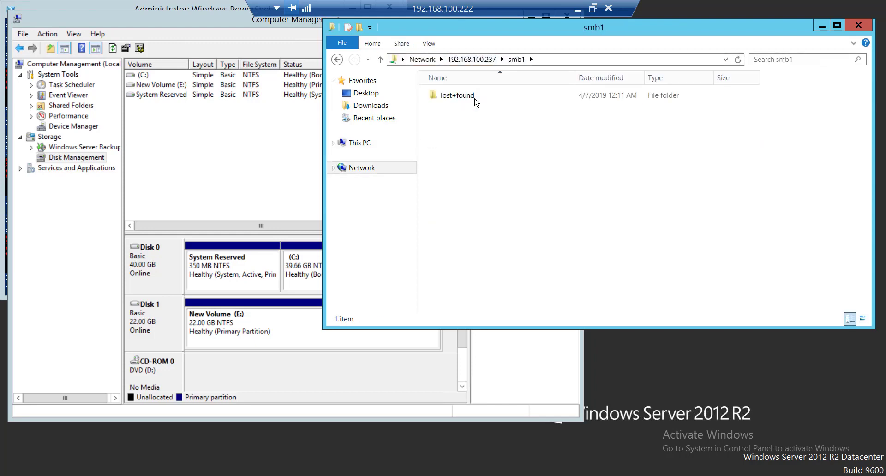
Create a folder named New folder in the smb1 share.
right_click(470, 129)
mouse_move(505, 226)
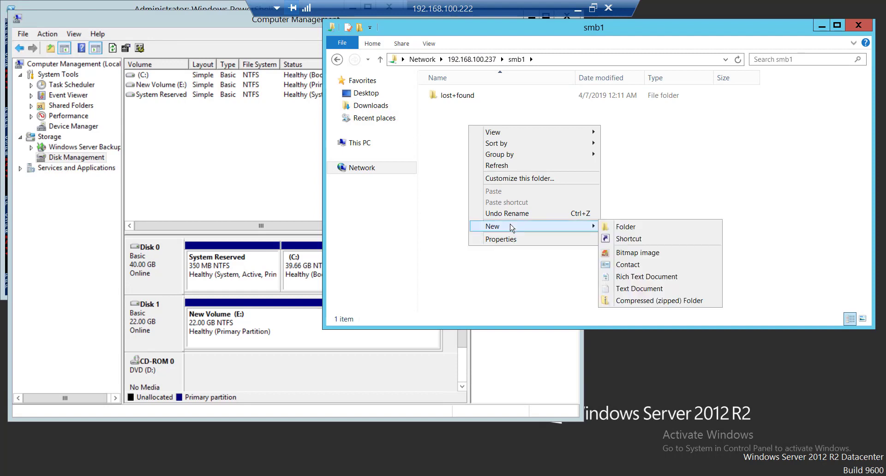
left_click(606, 226)
left_click(584, 233)
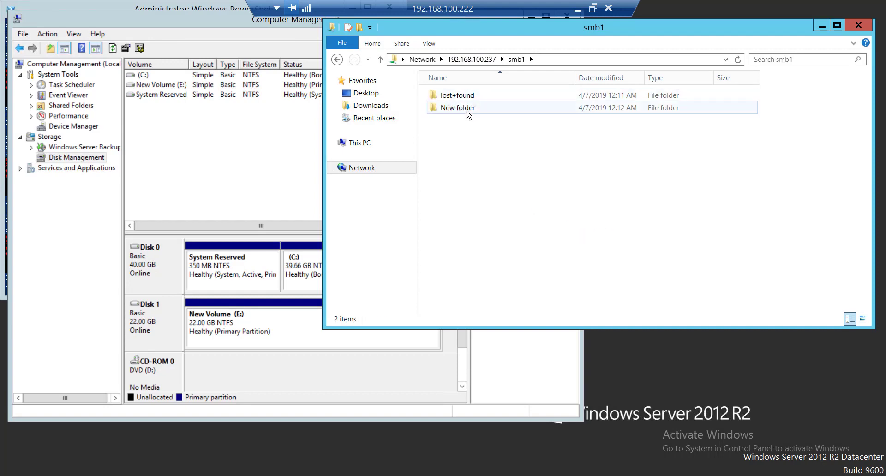
left_click(452, 112)
left_click(451, 112)
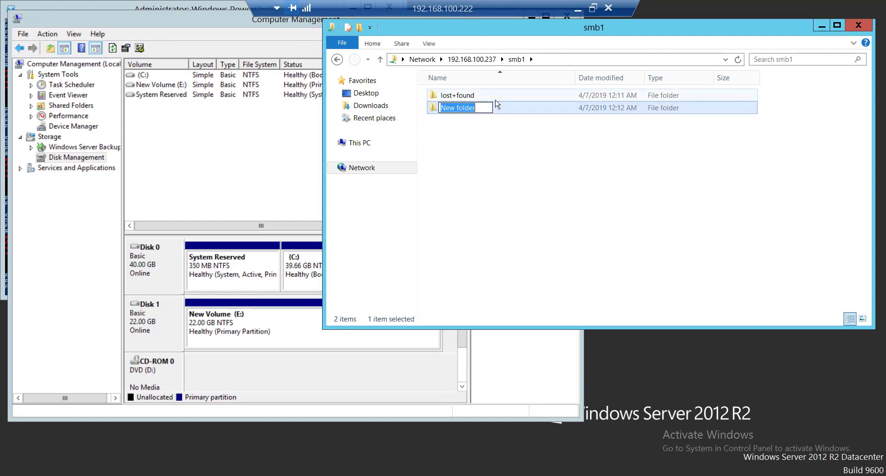
Inspect New folder's Security permissions and Add dialog, then cancel out without changes.
right_click(523, 108)
left_click(554, 229)
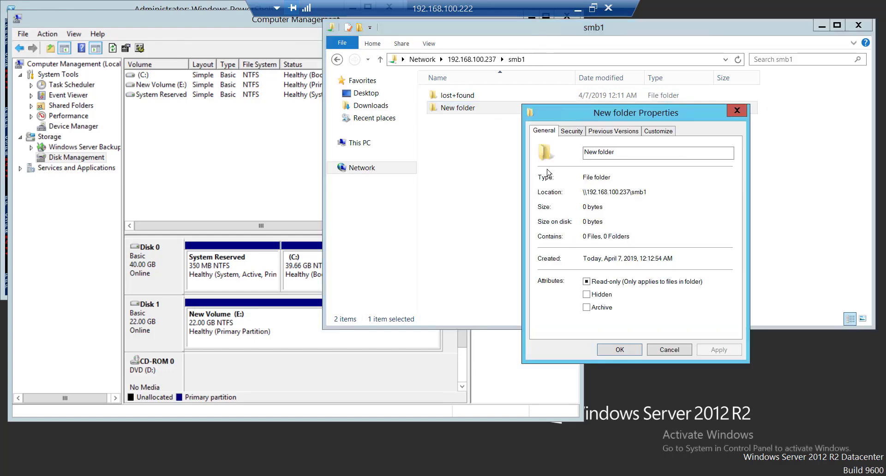
left_click(579, 132)
left_click(695, 218)
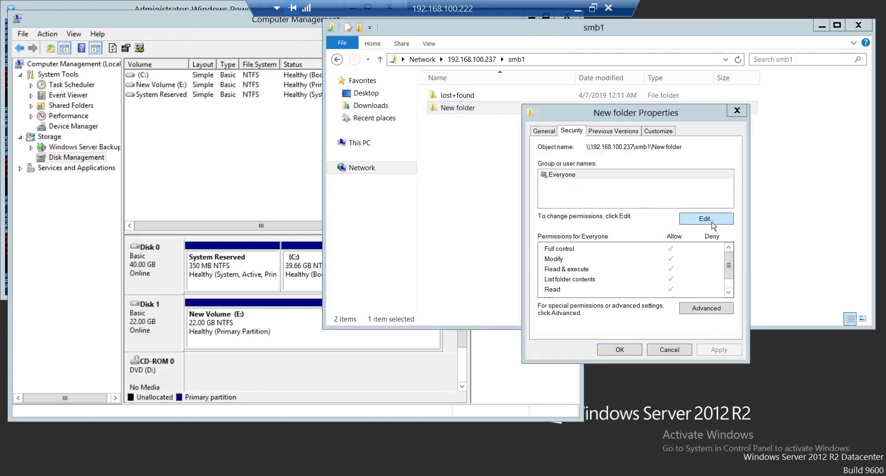
left_click(679, 283)
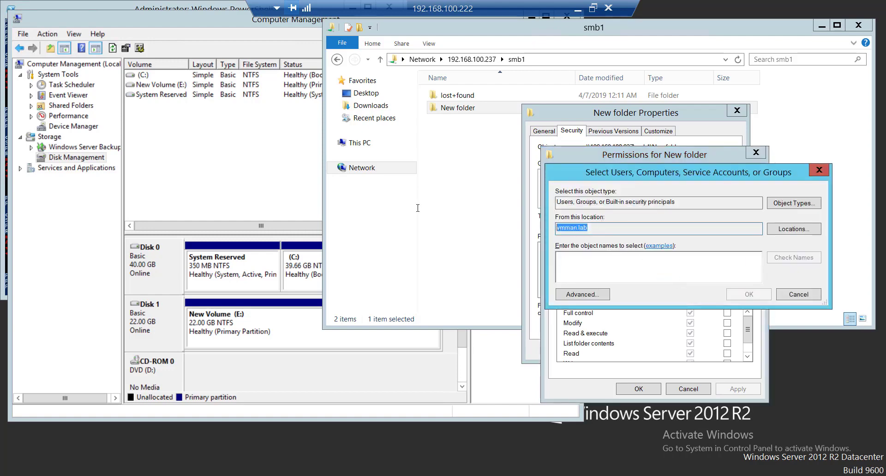
left_click(811, 297)
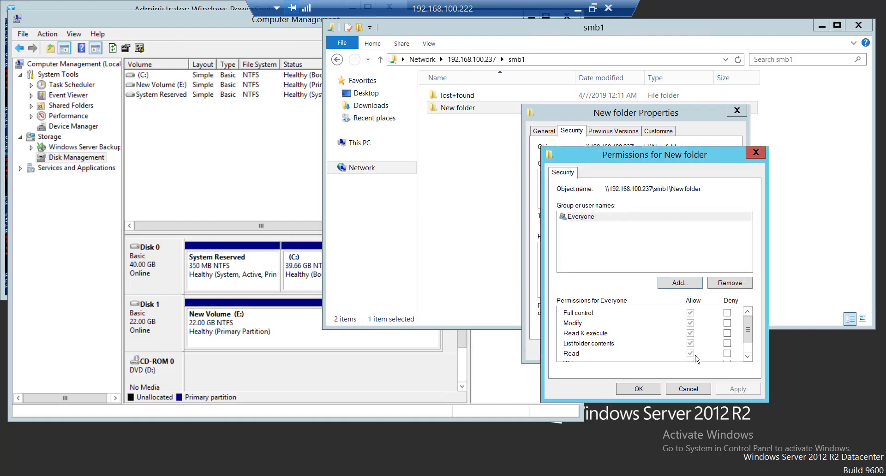
left_click(682, 388)
left_click(670, 350)
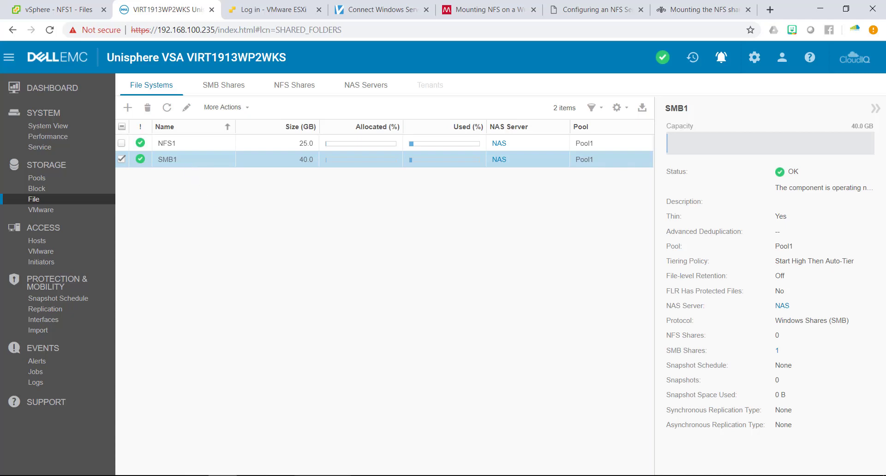
left_click(223, 475)
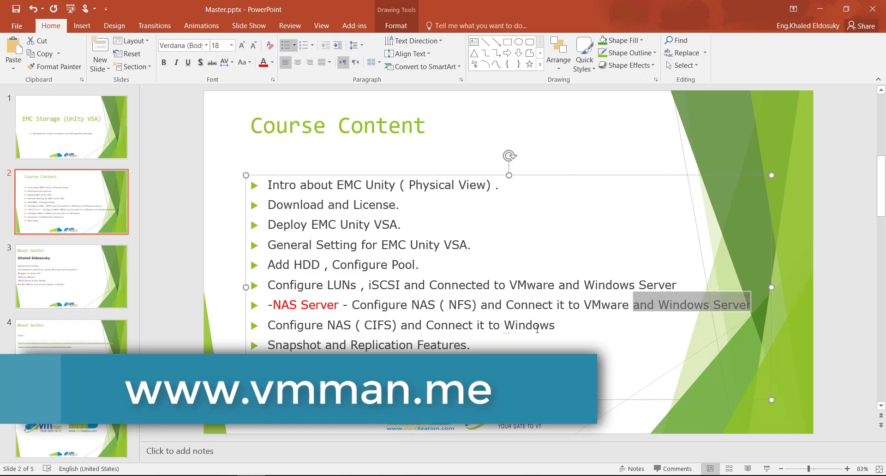
left_click_drag(450, 304, 555, 325)
left_click(472, 305)
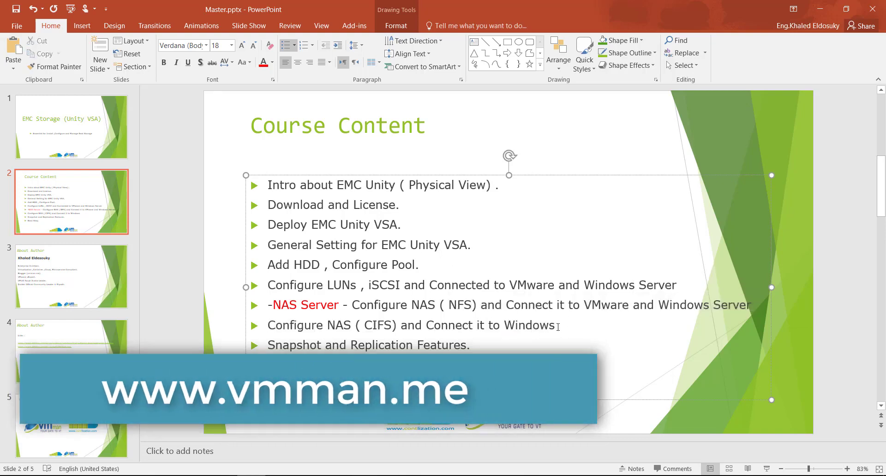
left_click_drag(557, 327, 271, 303)
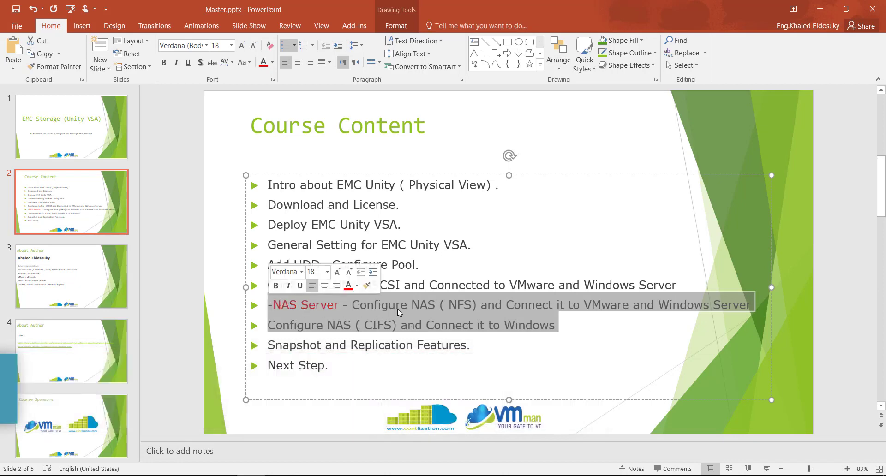